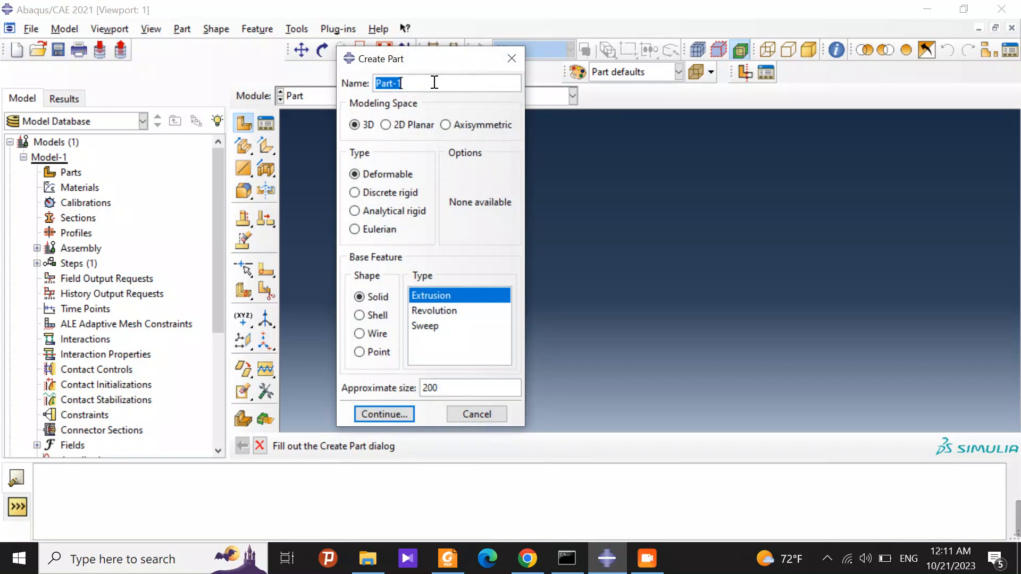
- Create a 2D planar deformable part named truss with a wire base feature
type("truss")
left_click(388, 124)
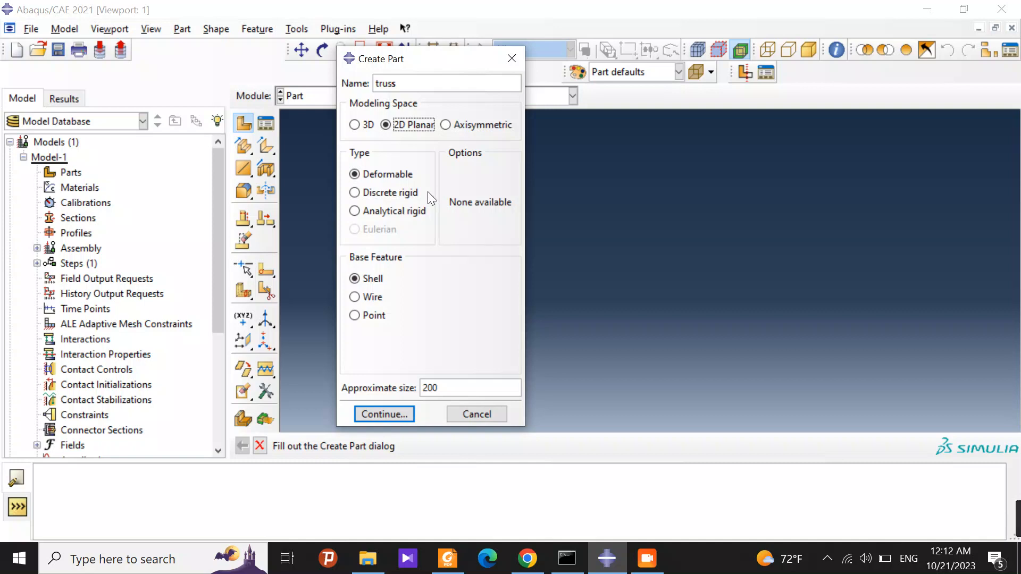
left_click_drag(411, 67, 426, 68)
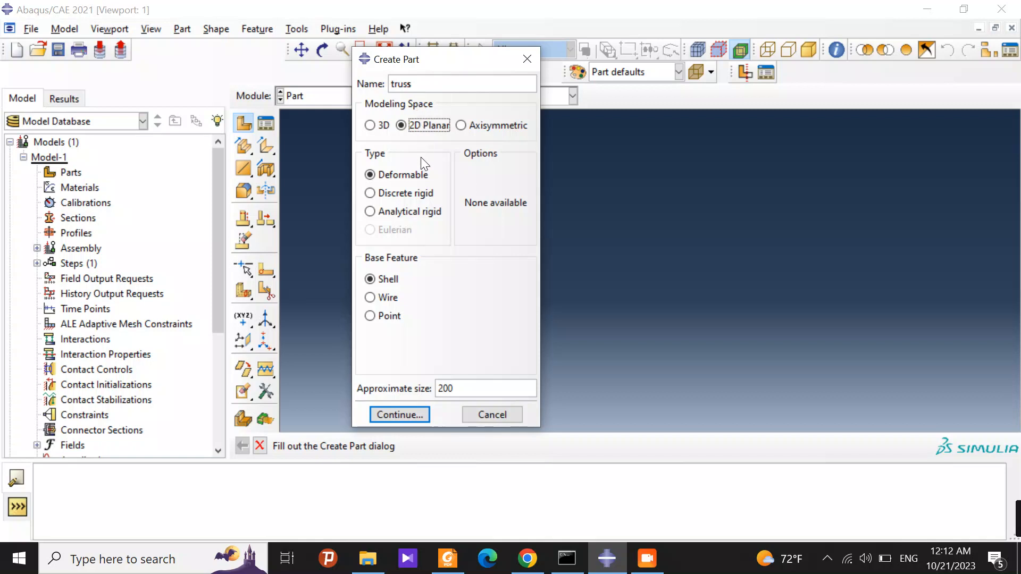
left_click(388, 297)
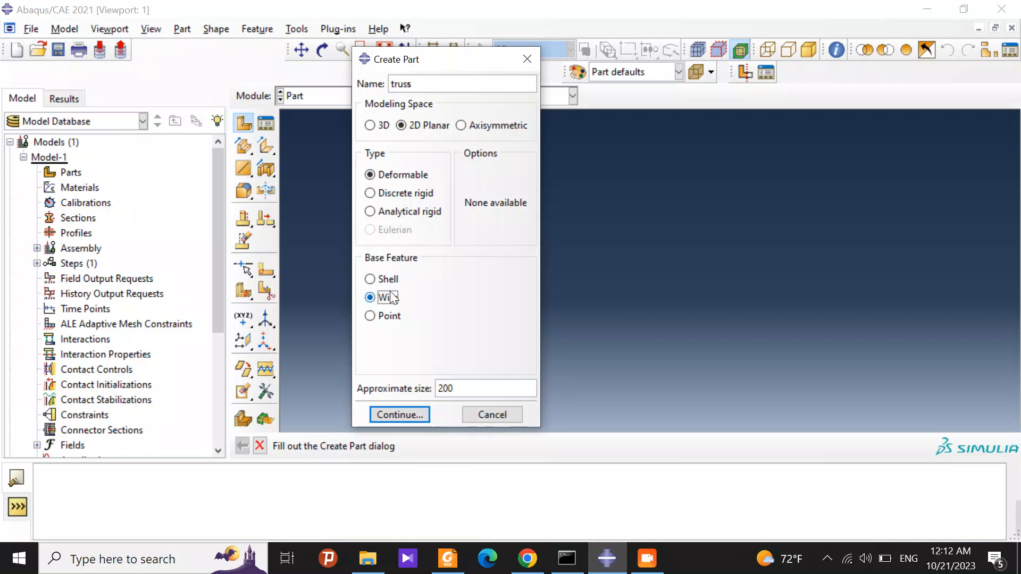
left_click(419, 416)
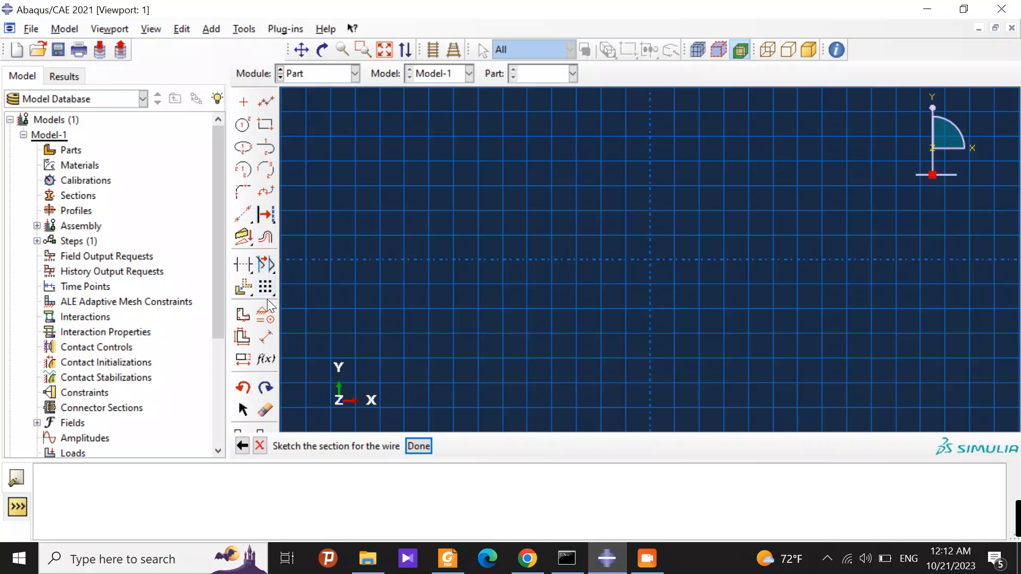
- Place four isolated points: three along y = -25, the outermost at about (55, -25), and an apex directly above the middle one
left_click(240, 109)
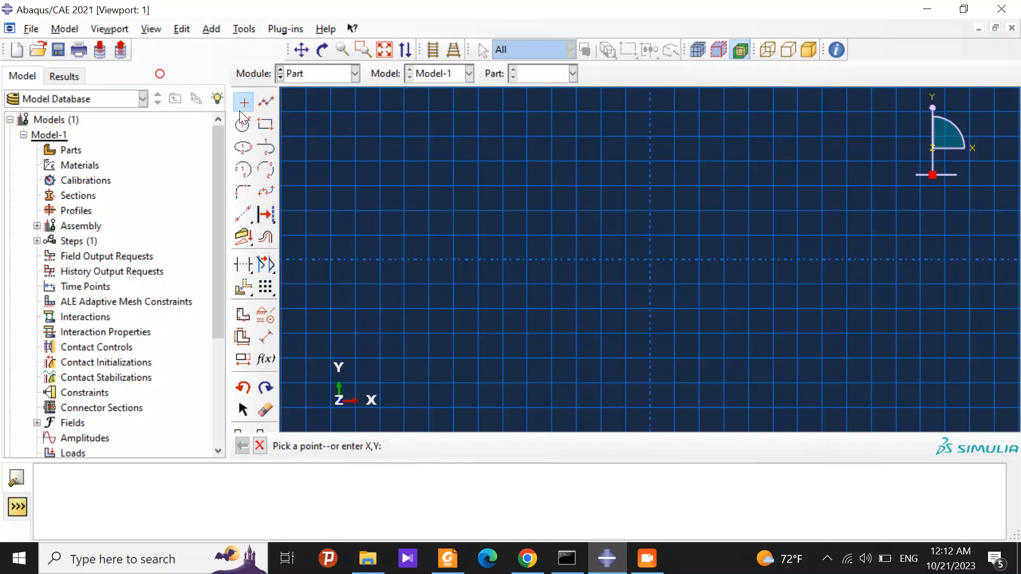
left_click(361, 383)
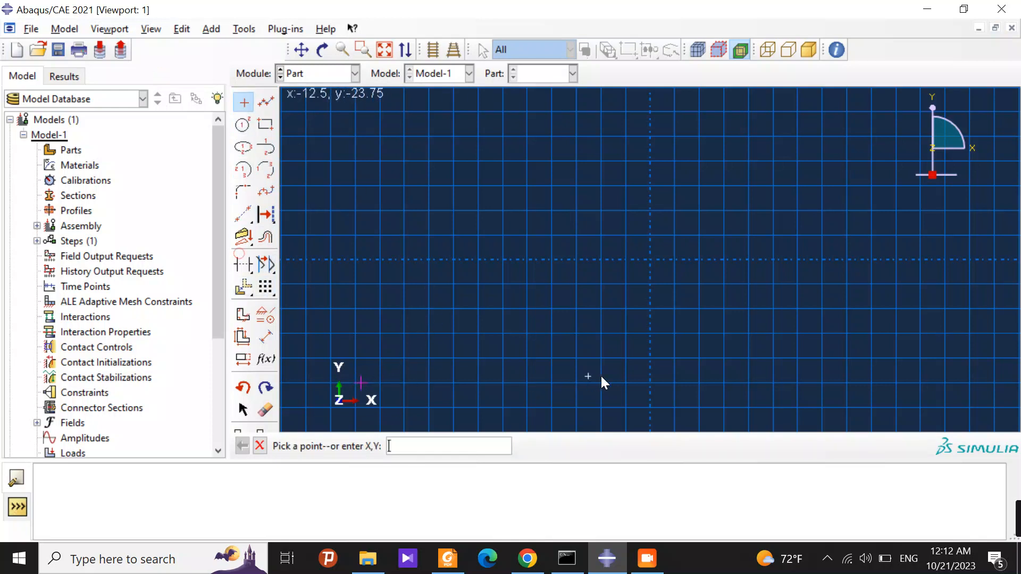
left_click(649, 382)
left_click(919, 382)
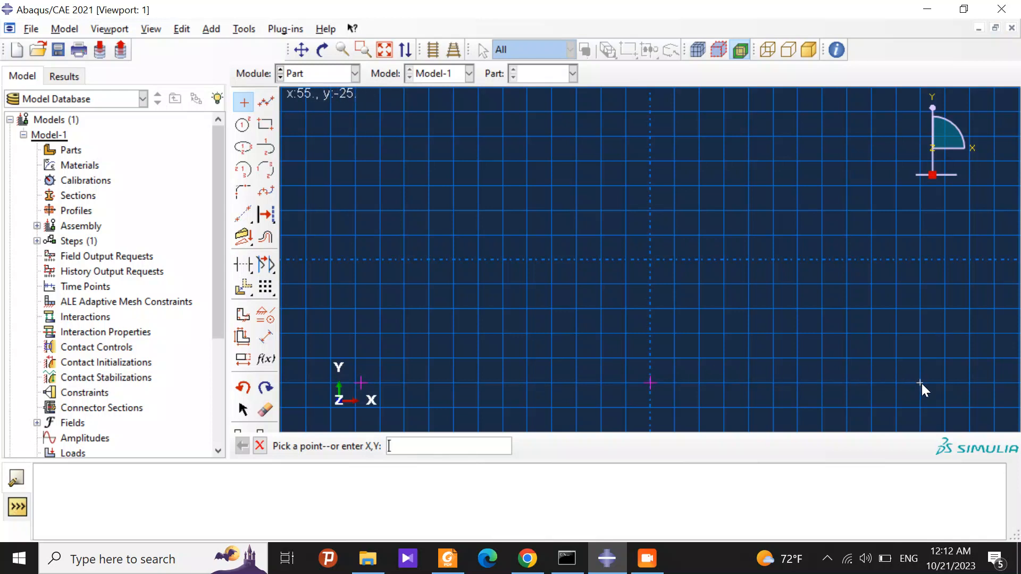
left_click(650, 112)
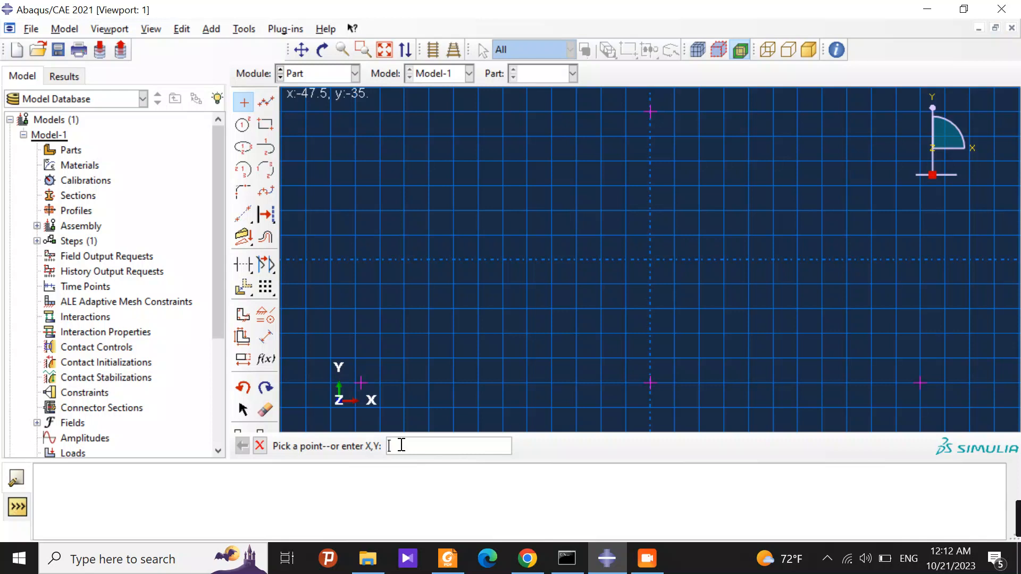
- Draw connected lines through the three base points and the apex to form the closed outer triangle
left_click(266, 101)
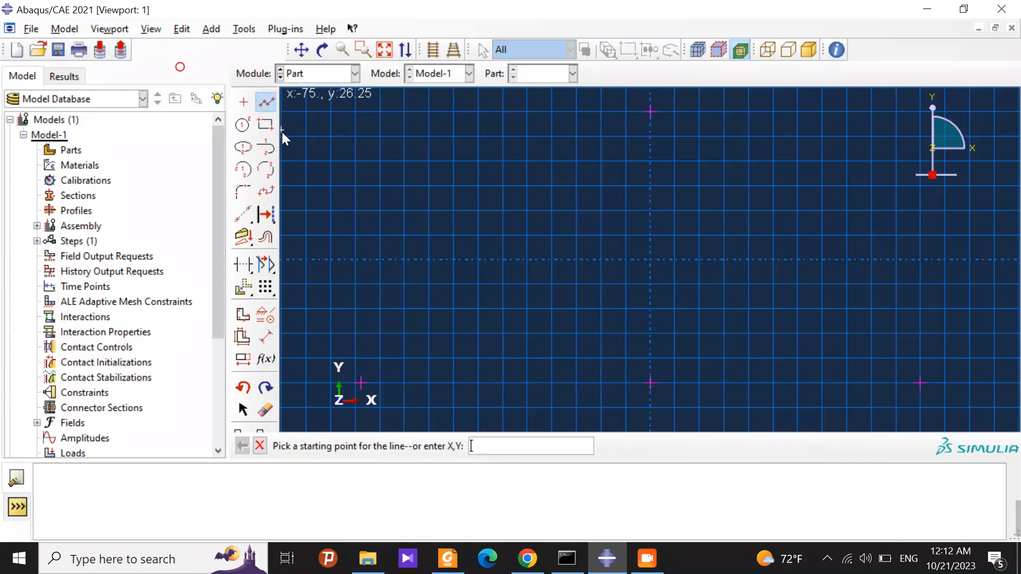
left_click(361, 382)
left_click(650, 382)
left_click(920, 382)
left_click(653, 112)
left_click(357, 375)
key("Escape")
- Draw a vertical line from the apex to the middle base point
left_click(266, 101)
left_click(649, 110)
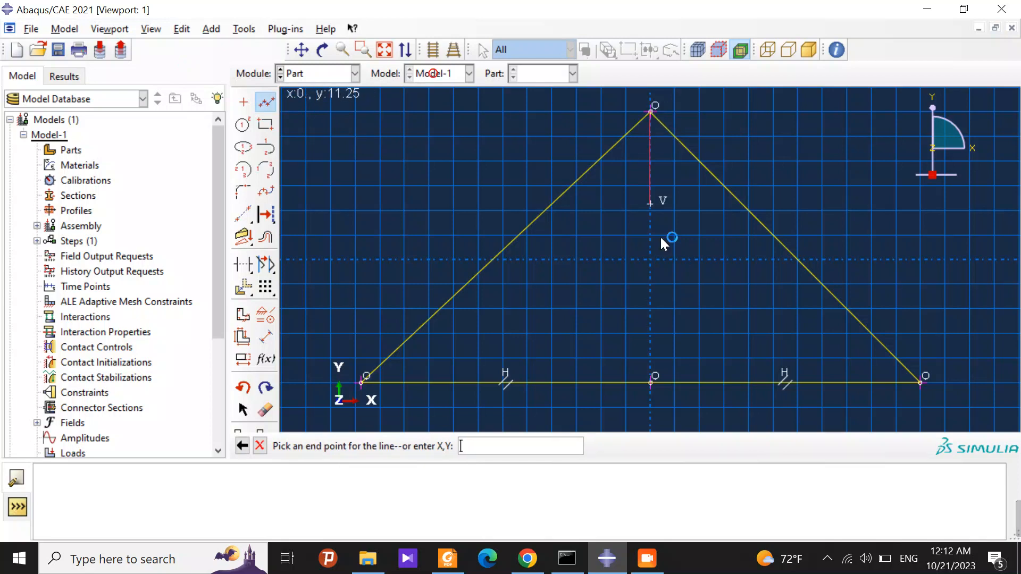
left_click(655, 379)
key("Escape")
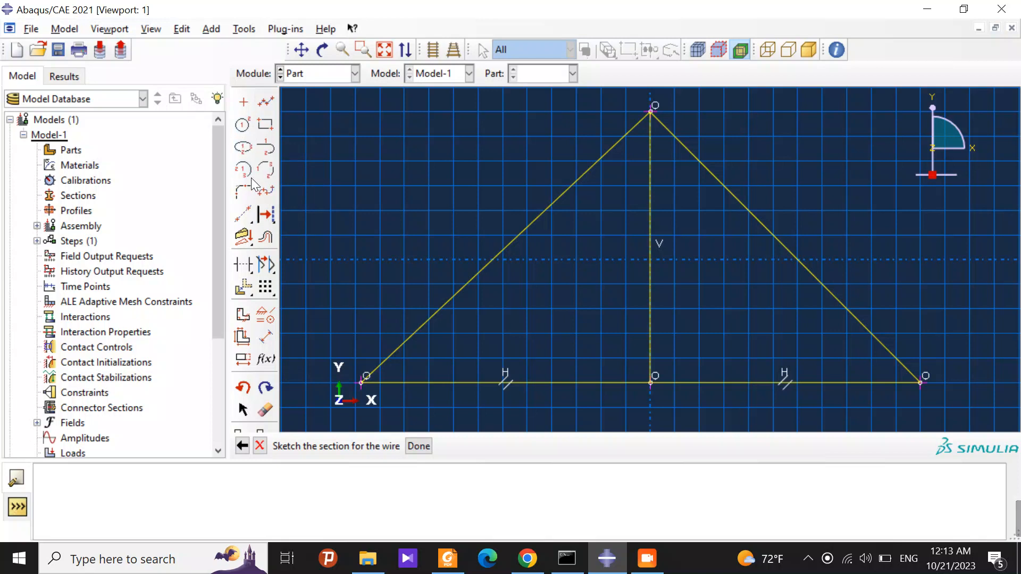
left_click(351, 75)
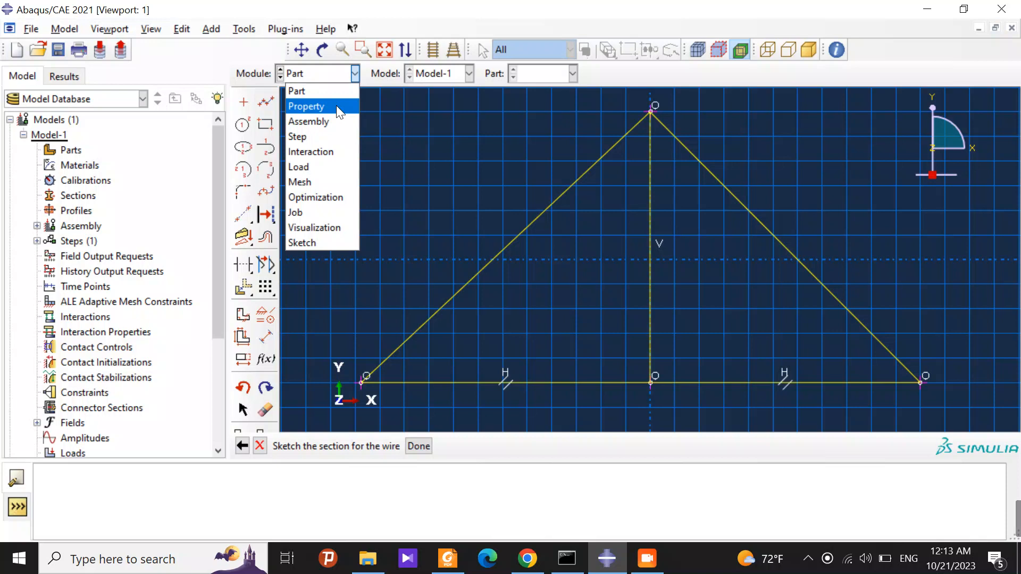
left_click(336, 106)
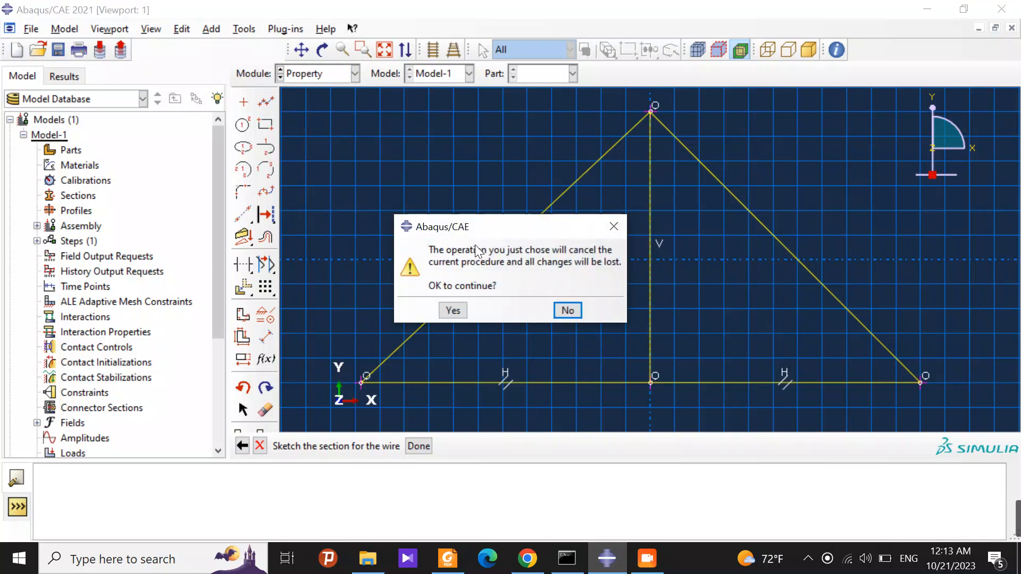
left_click_drag(511, 223, 534, 185)
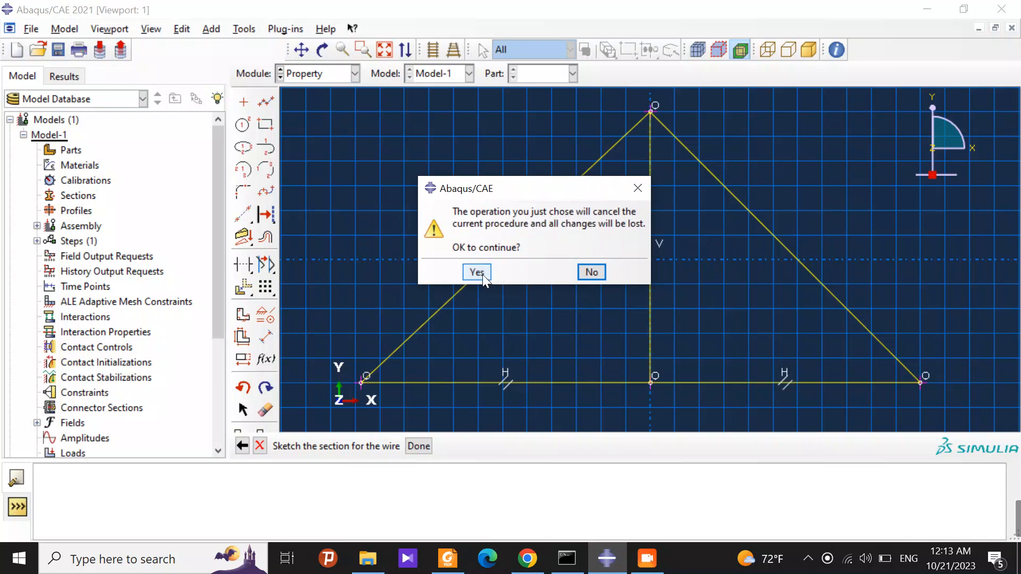
left_click(628, 195)
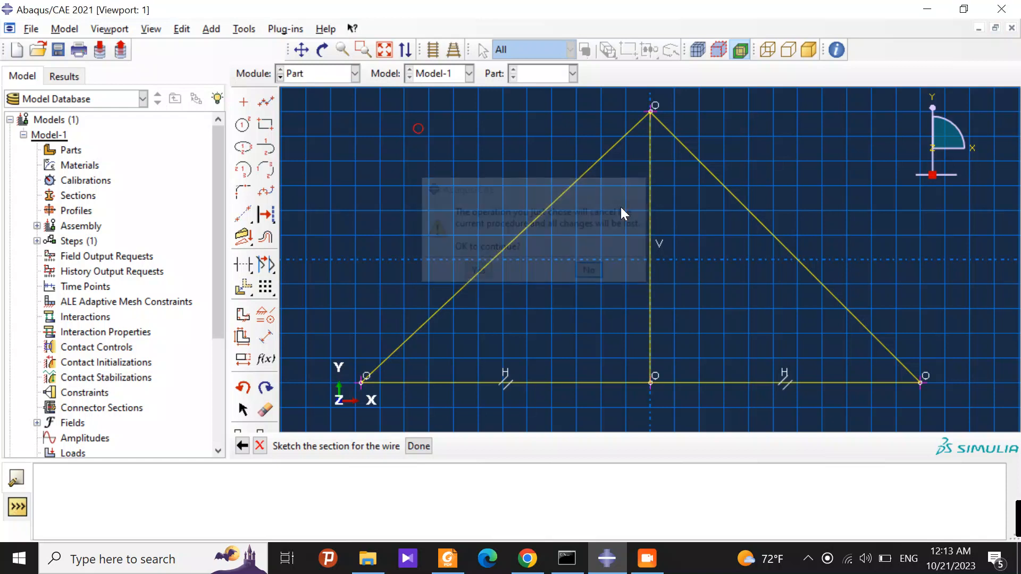
- Finish the wire sketch and switch to the Property module
left_click(419, 447)
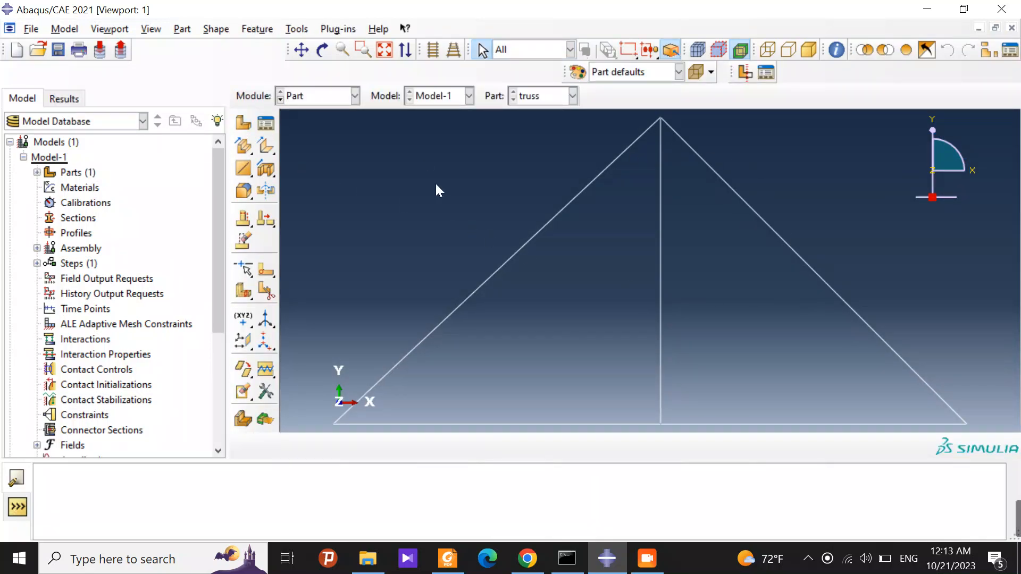
left_click(352, 99)
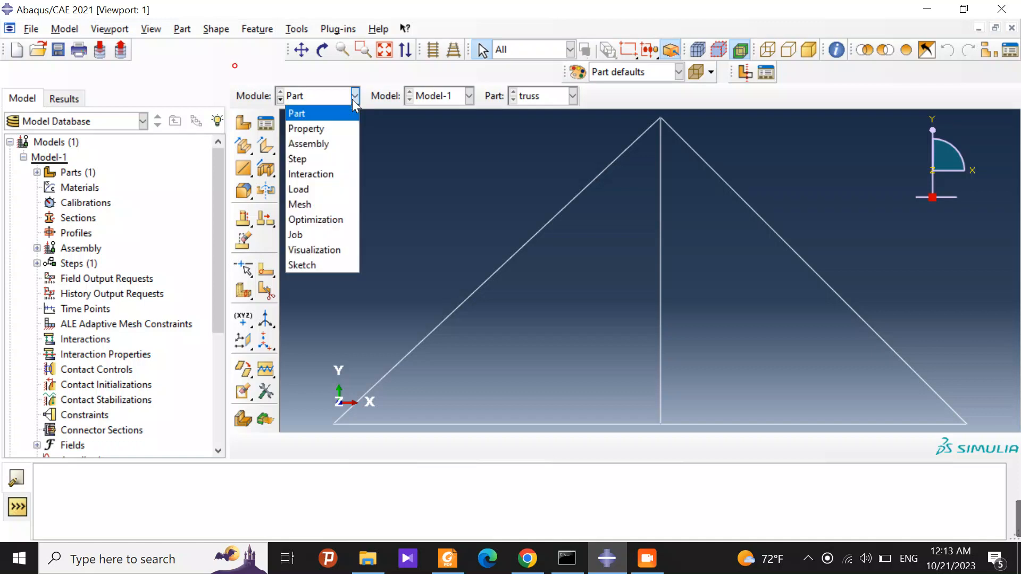
left_click(306, 128)
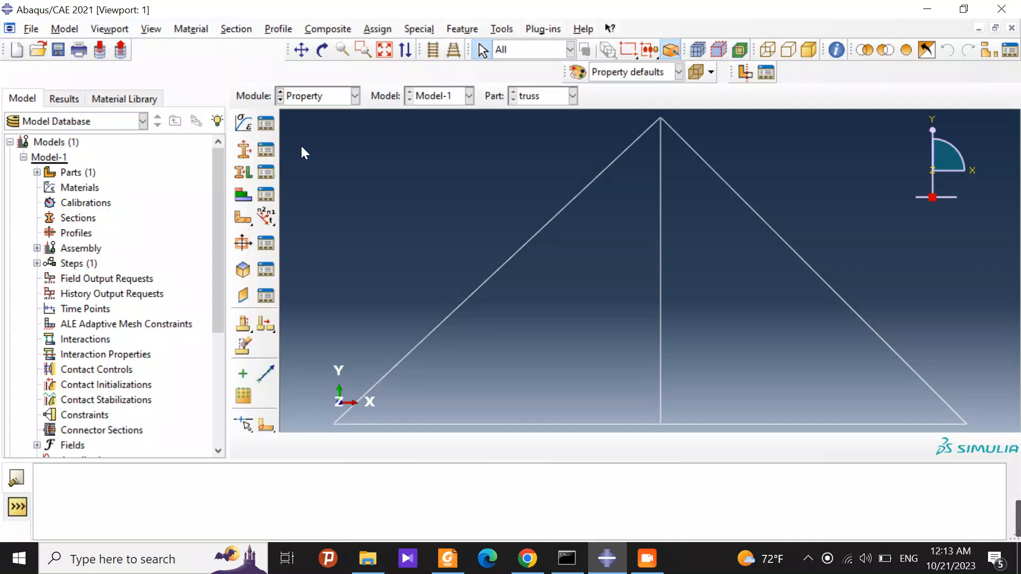
- Create Material-1 with isotropic elastic behavior, Young's modulus 210e9 and Poisson's ratio 0.3
left_click(244, 123)
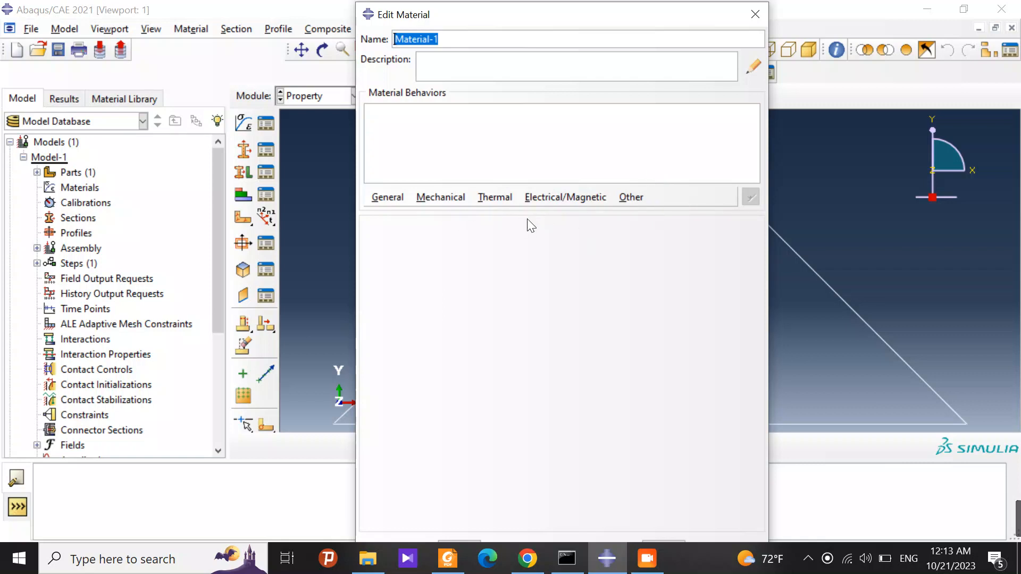
left_click(441, 198)
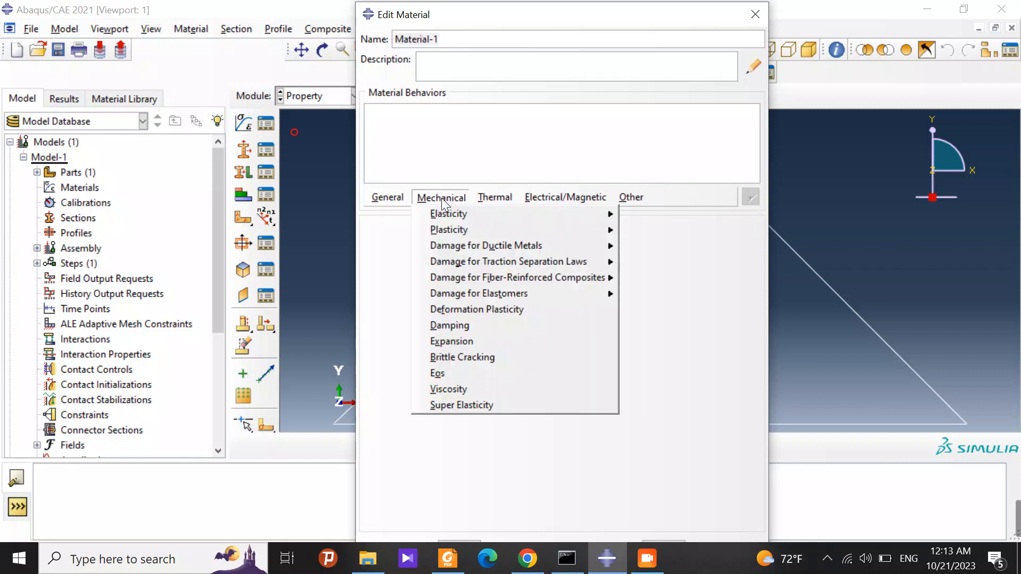
mouse_move(527, 212)
left_click(643, 214)
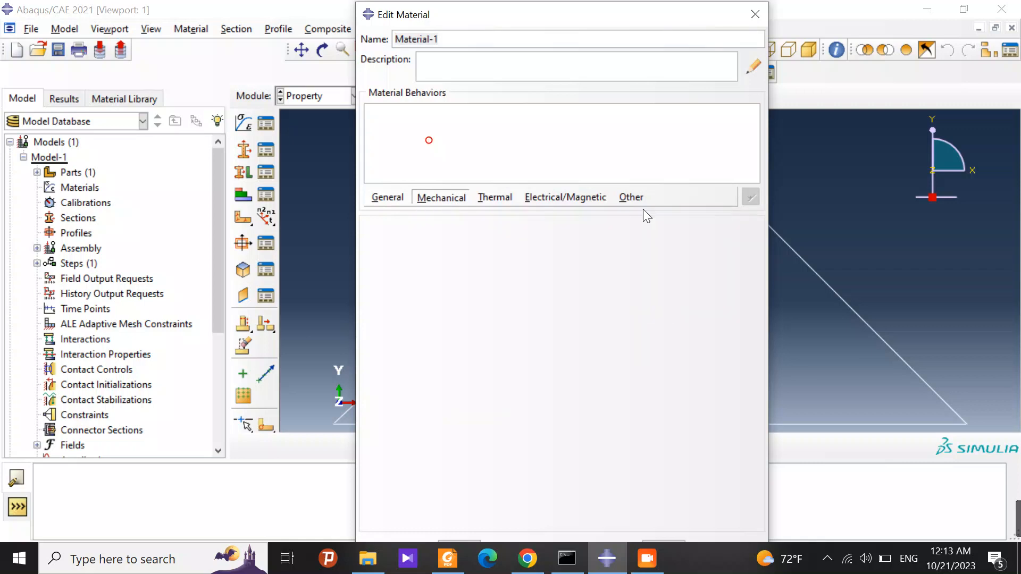
left_click(434, 415)
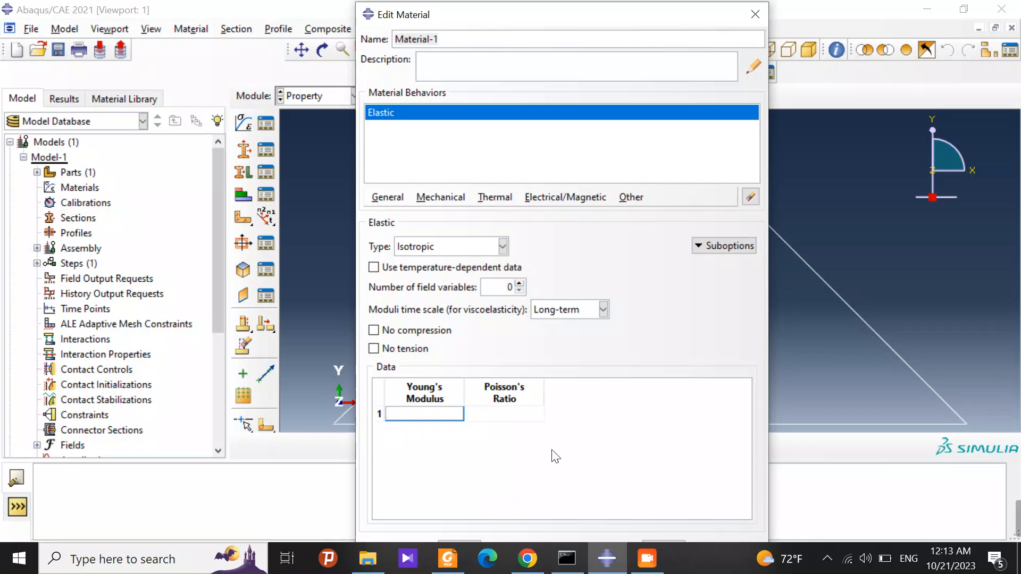
type("210e9")
left_click(521, 413)
type("0.3")
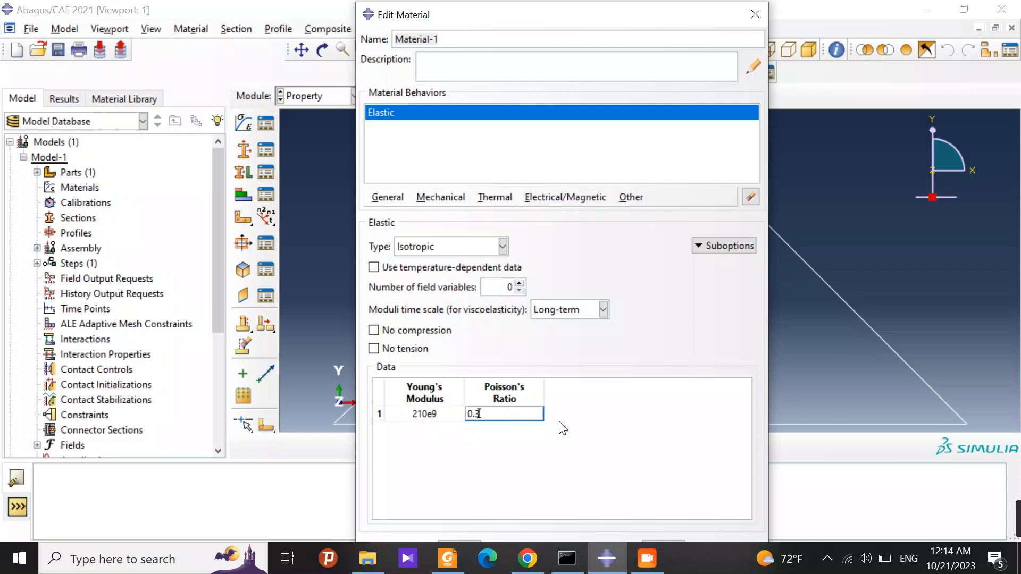
left_click_drag(700, 567, 1007, 341)
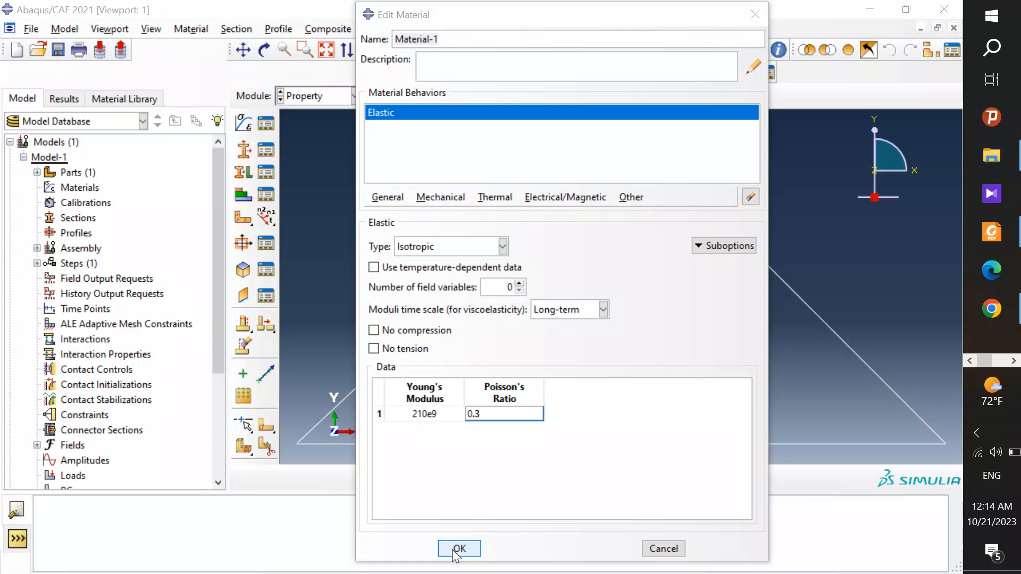
left_click(457, 550)
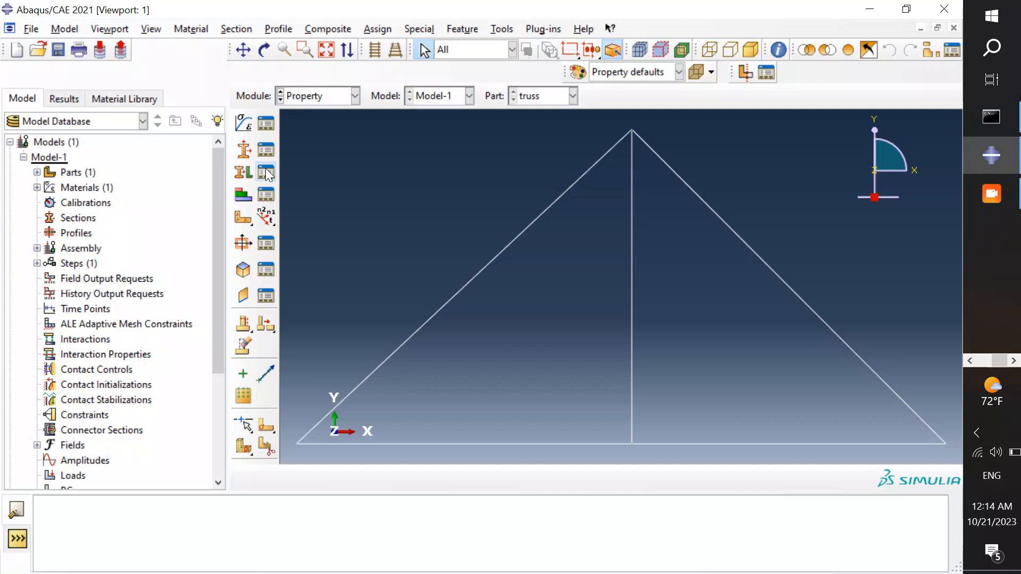
- Create a beam-category truss section, Section-1, using Material-1 with a cross-sectional area of 1e-4
left_click(244, 151)
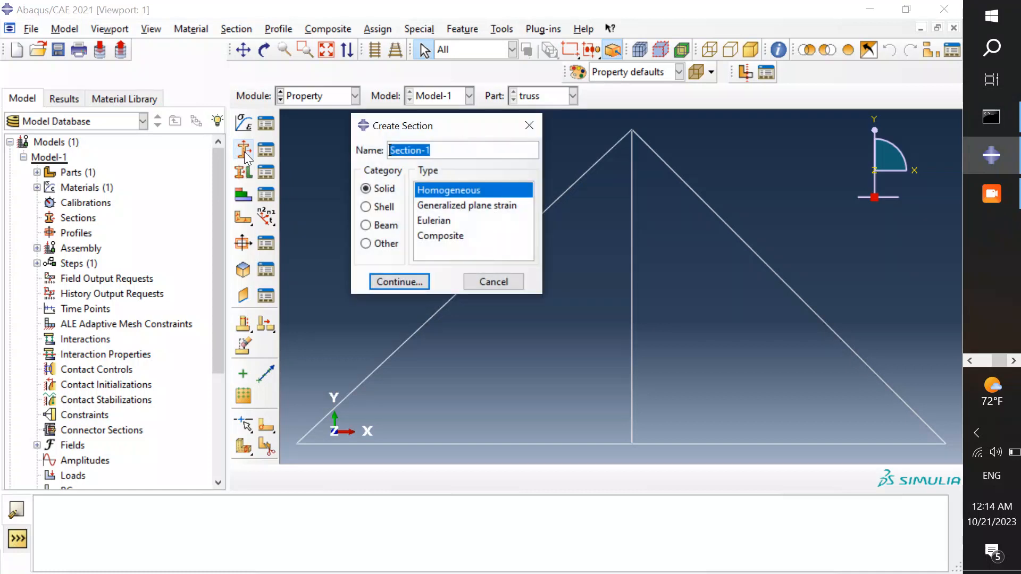
left_click(377, 227)
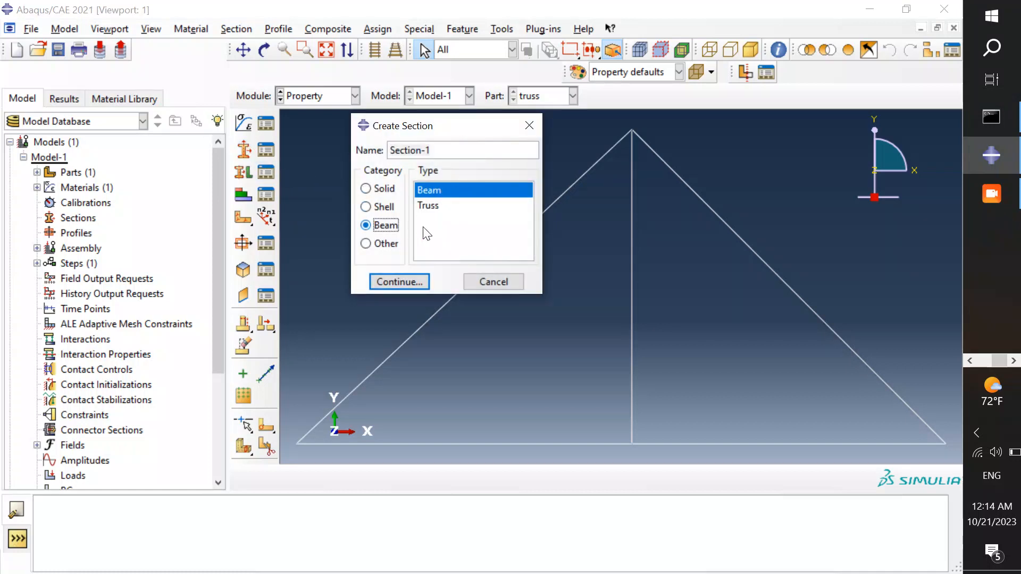
left_click(445, 207)
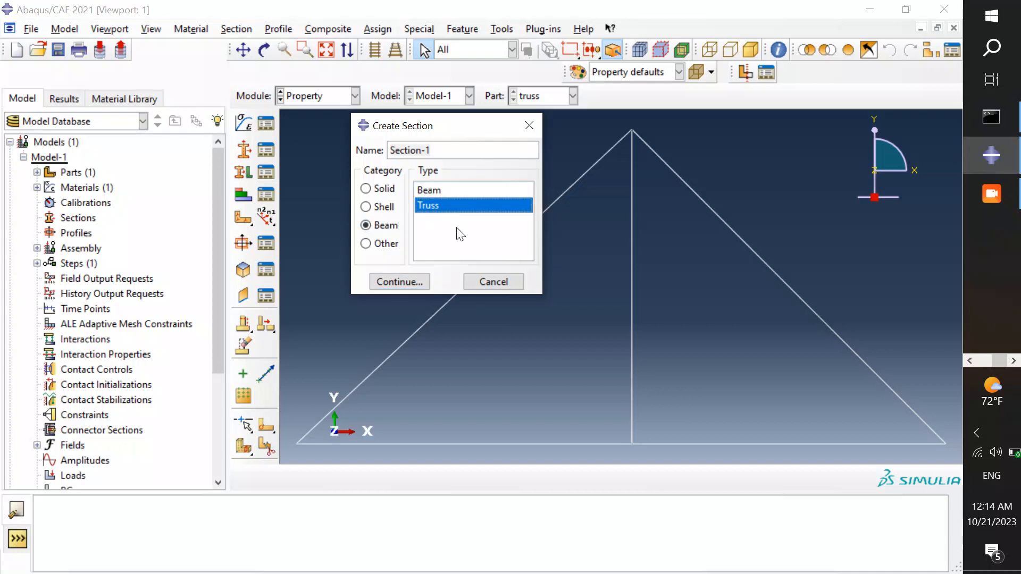
left_click(397, 282)
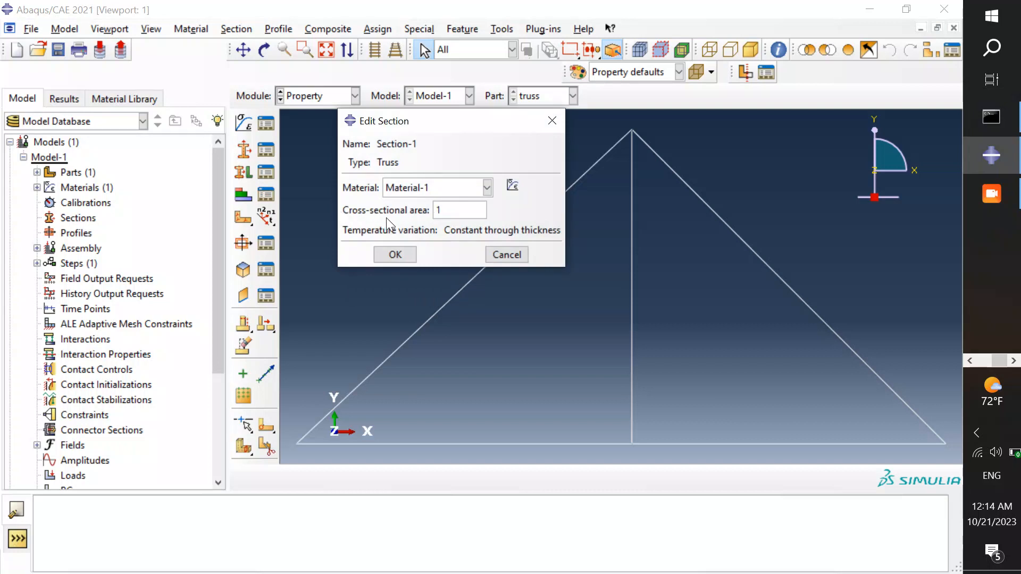
left_click_drag(450, 212, 436, 210)
type("1e-4")
left_click(454, 193)
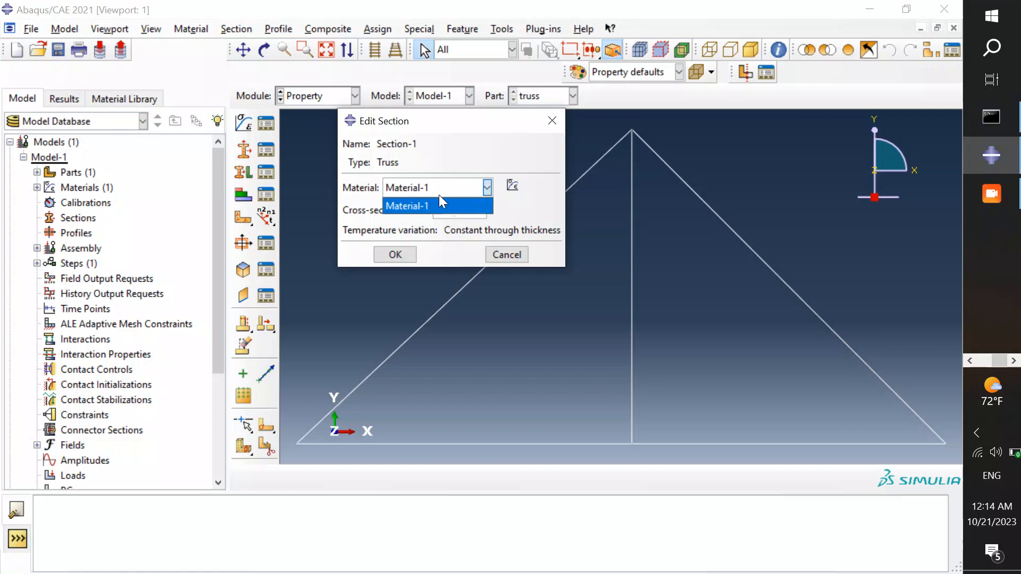
left_click(439, 198)
left_click(414, 255)
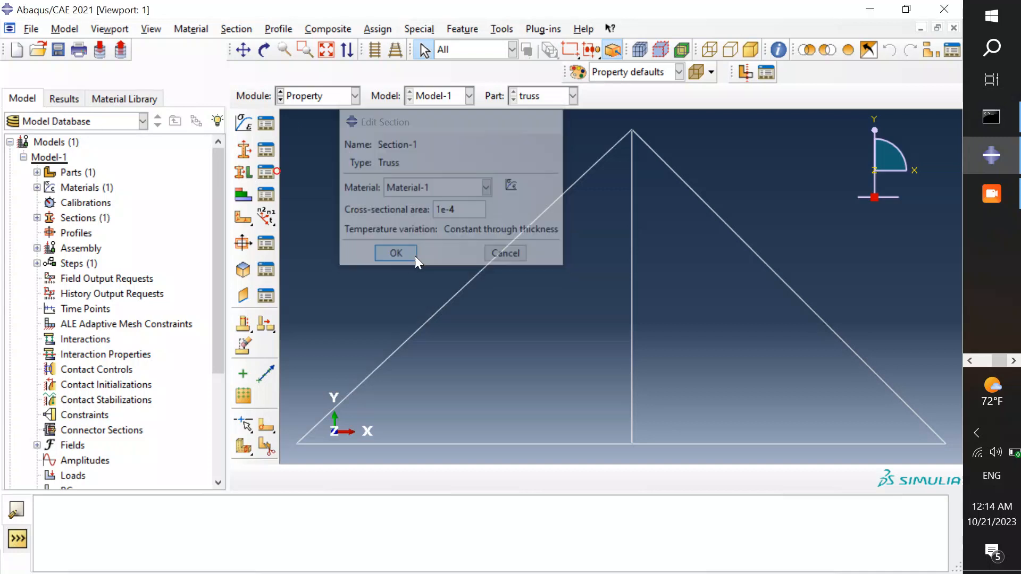
- Assign Section-1 to all members of the truss
left_click(237, 174)
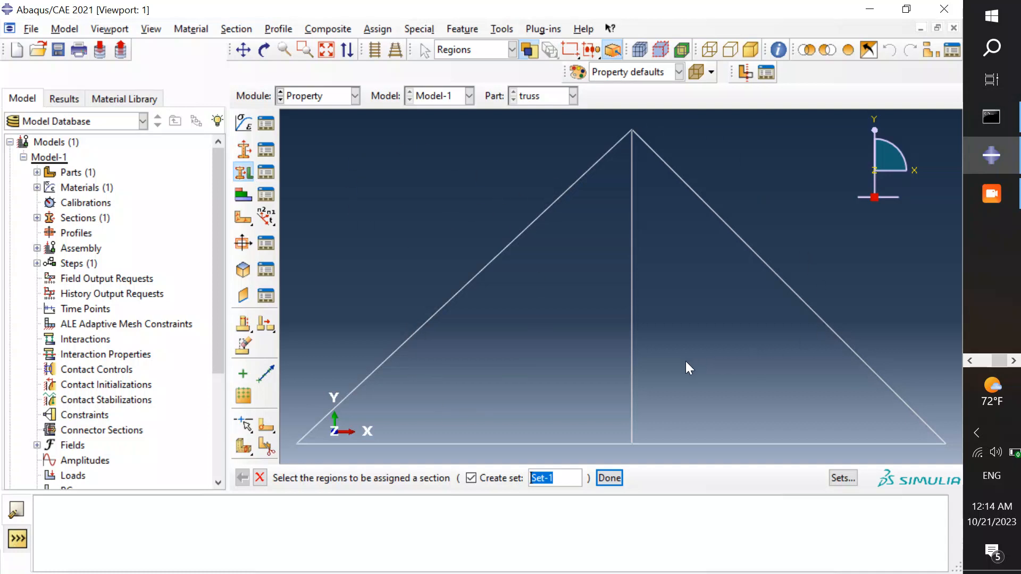
left_click_drag(294, 128, 948, 456)
left_click(609, 478)
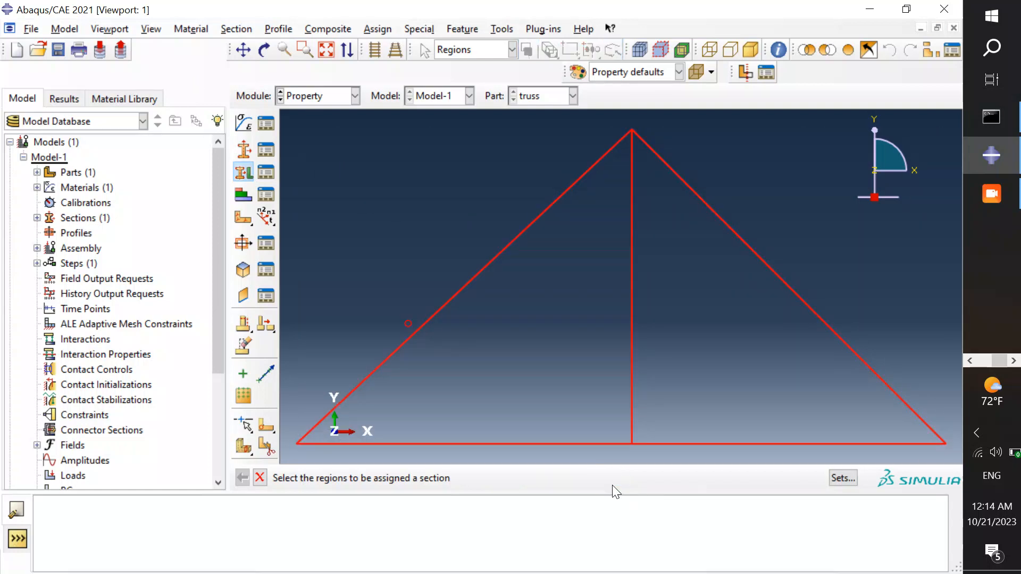
left_click(164, 340)
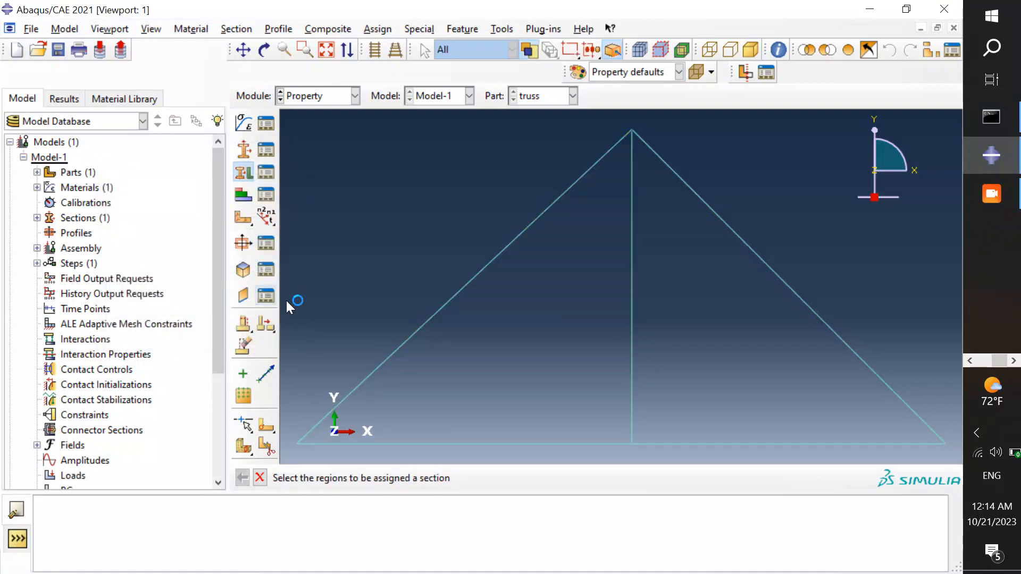
left_click(611, 478)
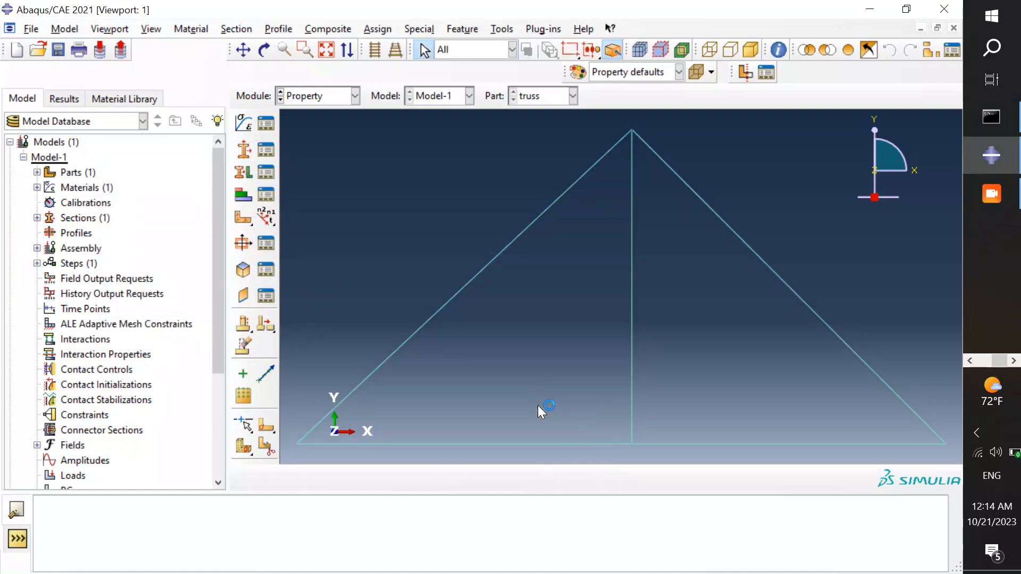
- In the Assembly module, create an independent (mesh on instance) instance of the truss part
left_click(353, 98)
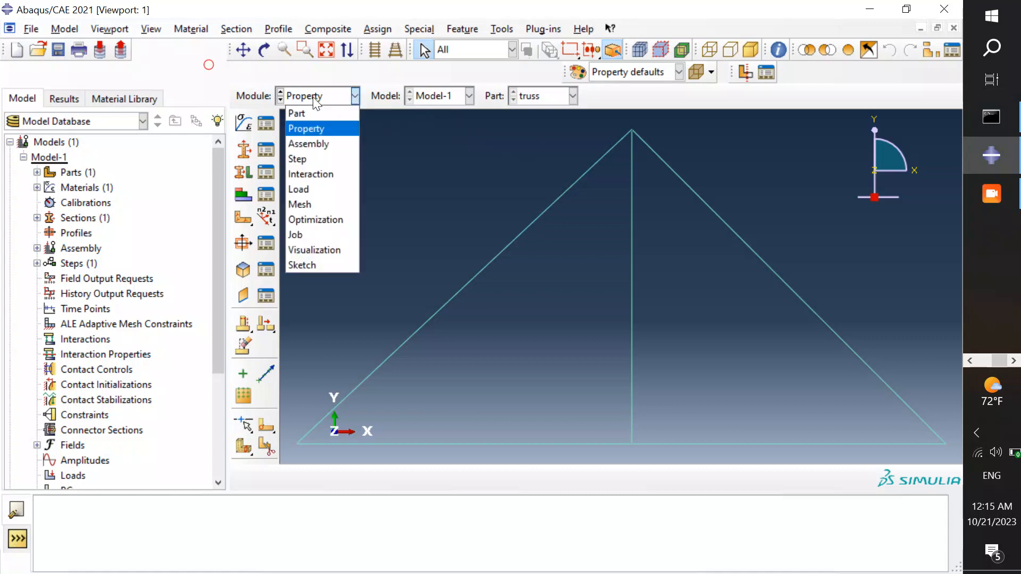
left_click(313, 142)
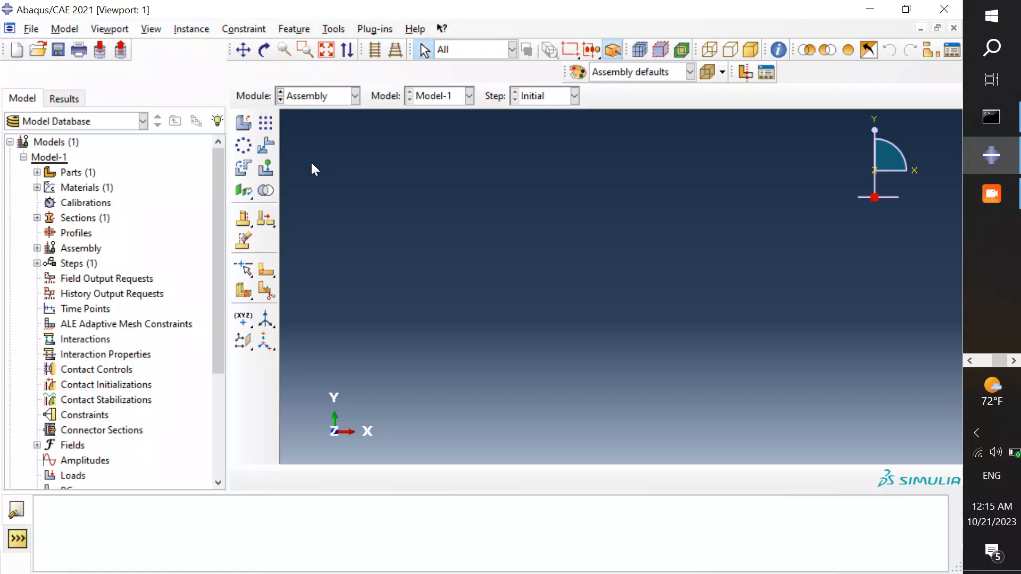
left_click(243, 123)
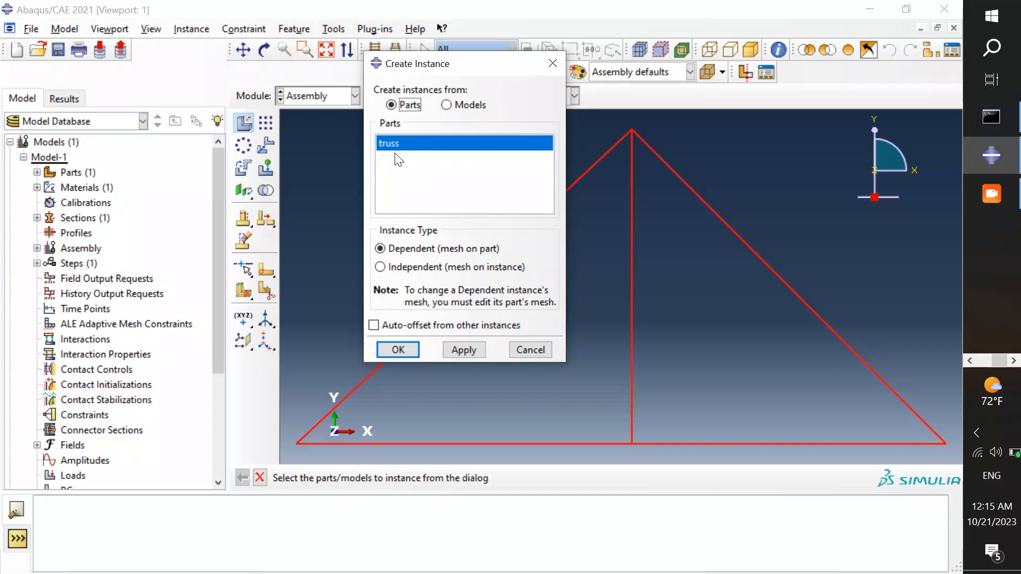
left_click_drag(419, 64, 465, 58)
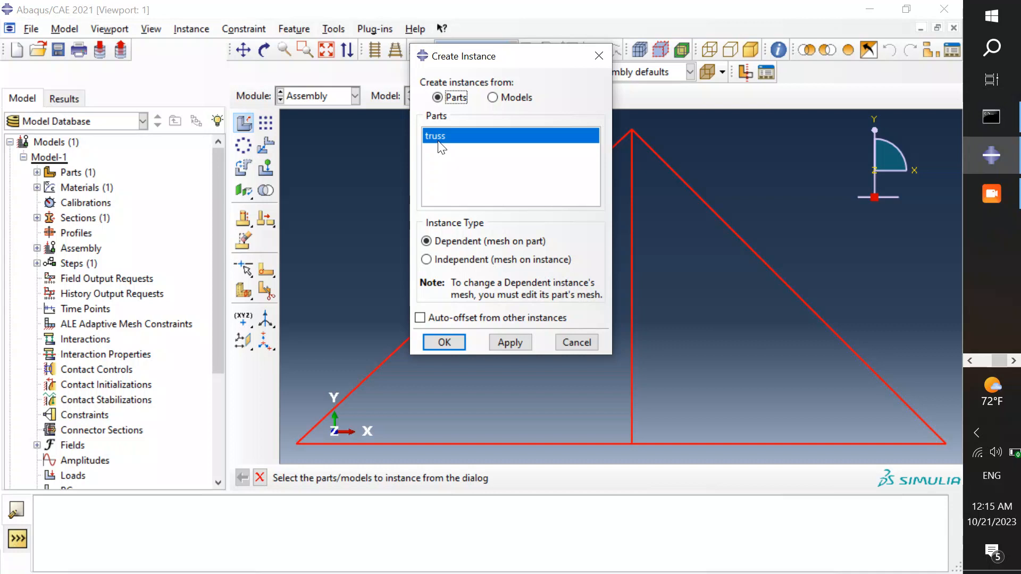
left_click(452, 260)
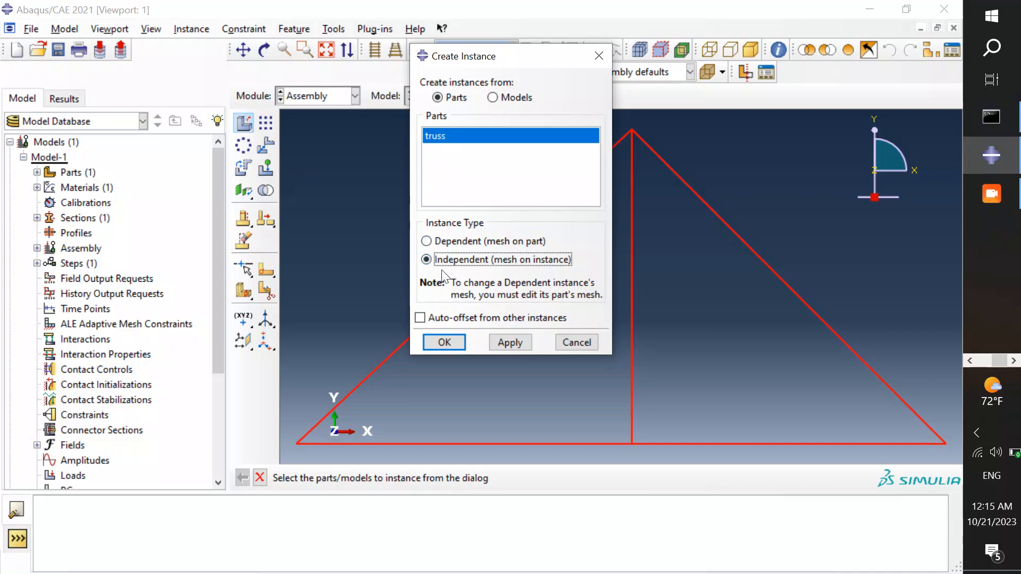
left_click(456, 343)
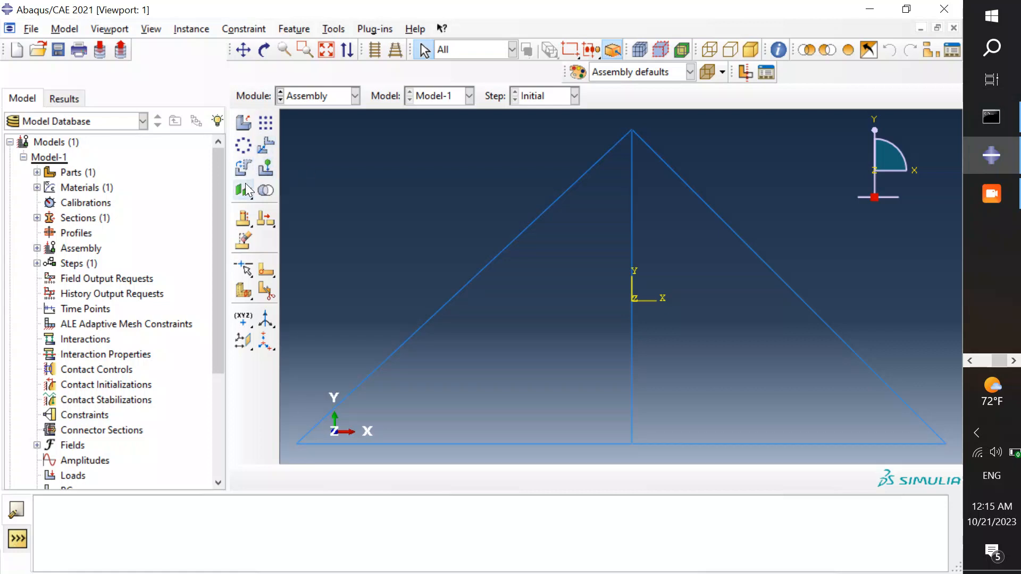
- In the Step module, create a Static, General step named Step-1 after the Initial step, using automatic incrementation
left_click(355, 100)
left_click(323, 158)
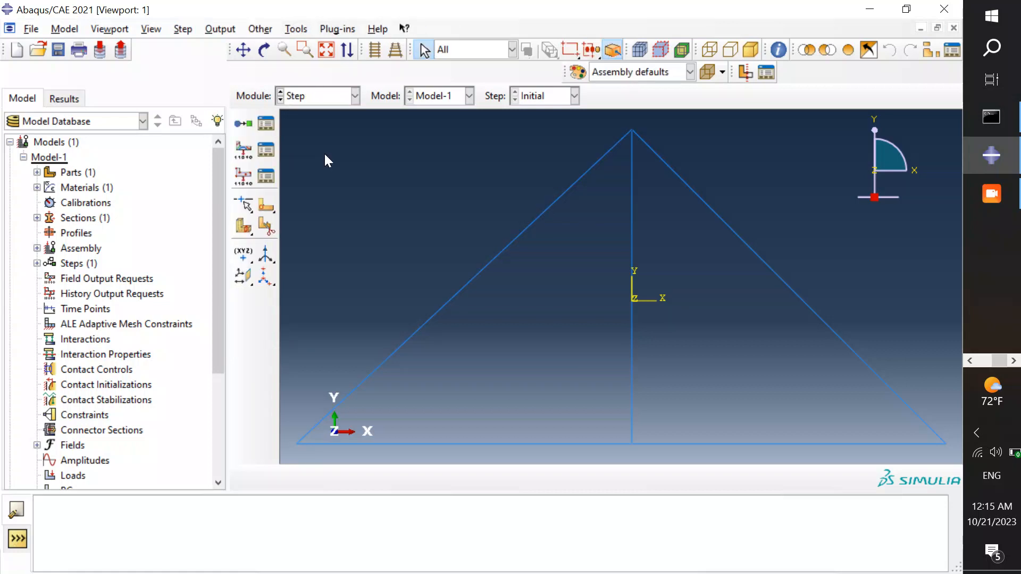
left_click(248, 123)
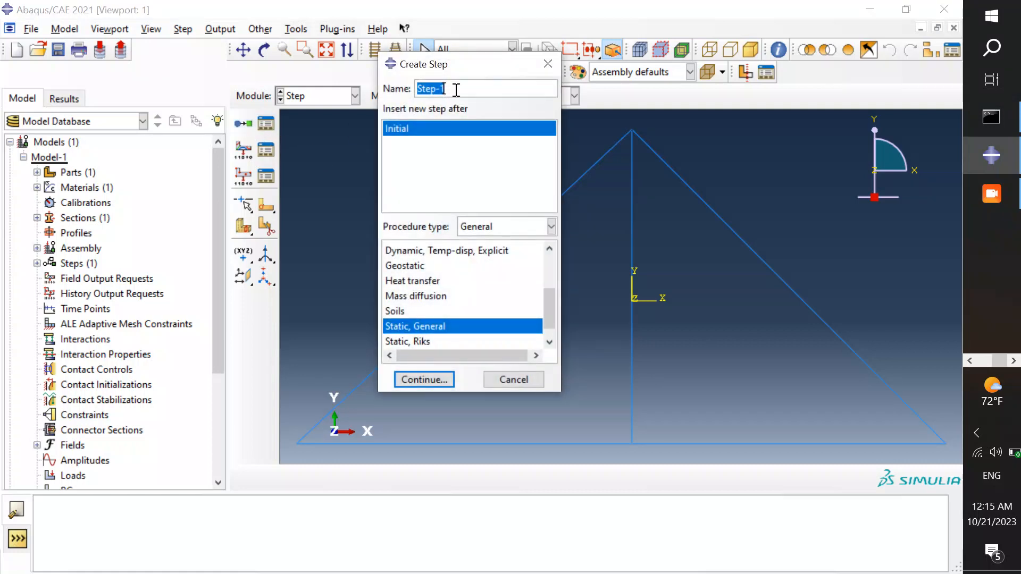
left_click_drag(548, 307, 547, 273)
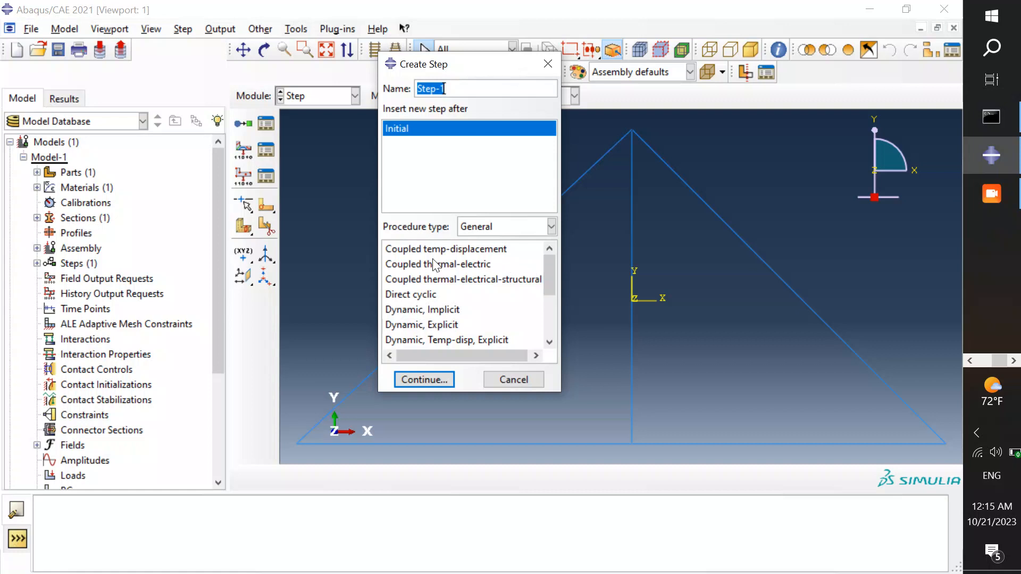
left_click_drag(551, 267, 549, 308)
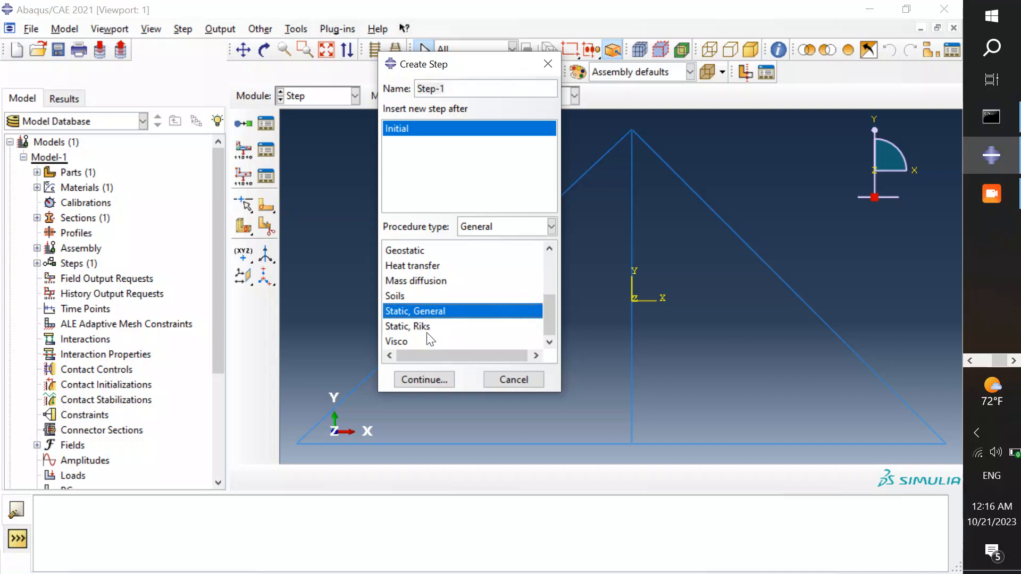
left_click(426, 378)
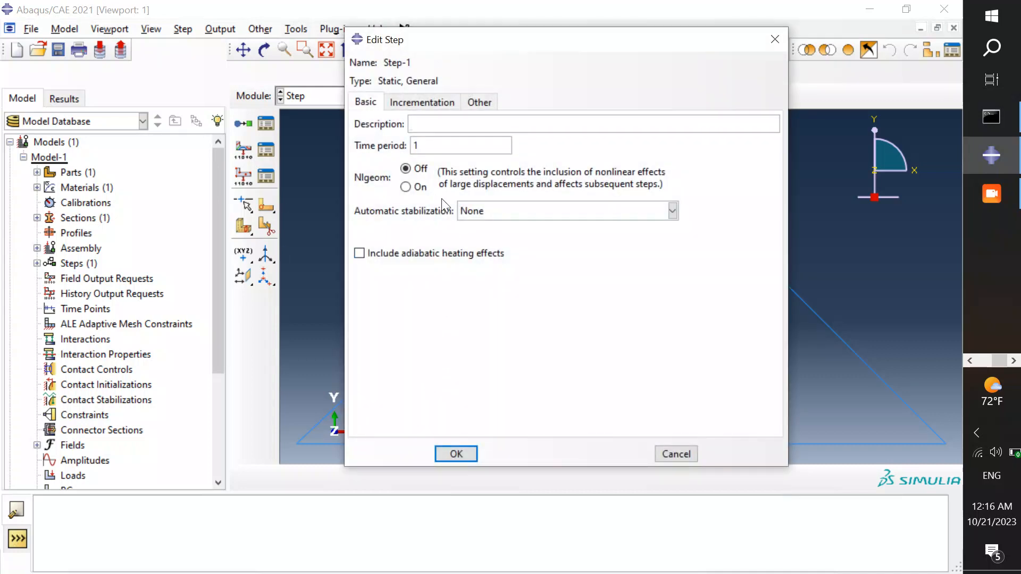
left_click(410, 104)
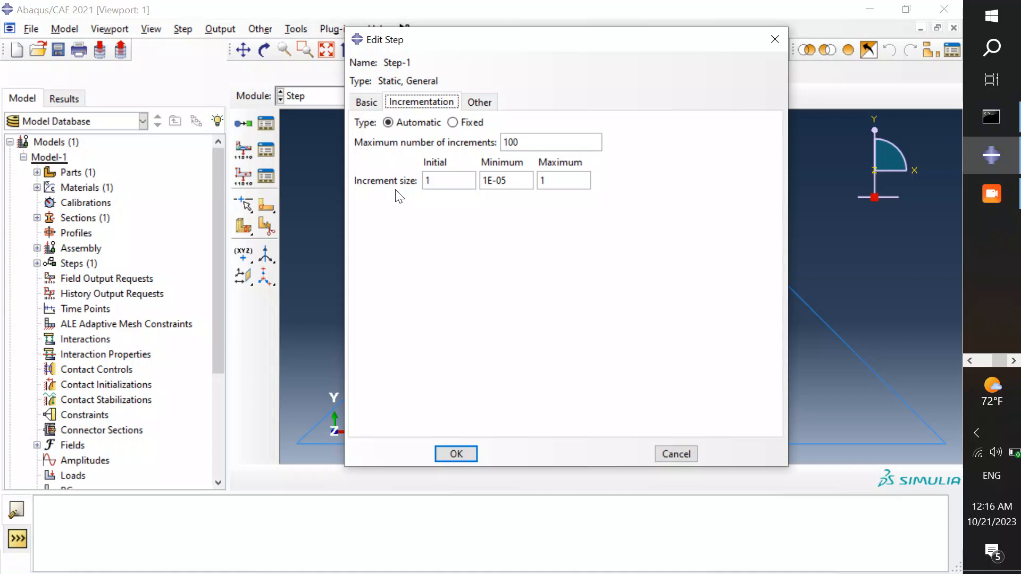
left_click(452, 122)
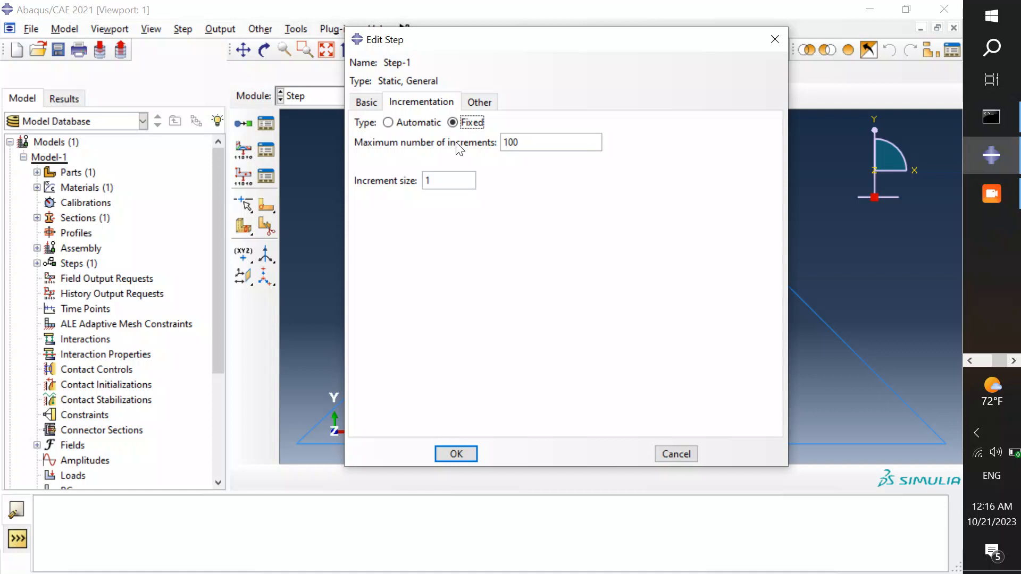
left_click(388, 122)
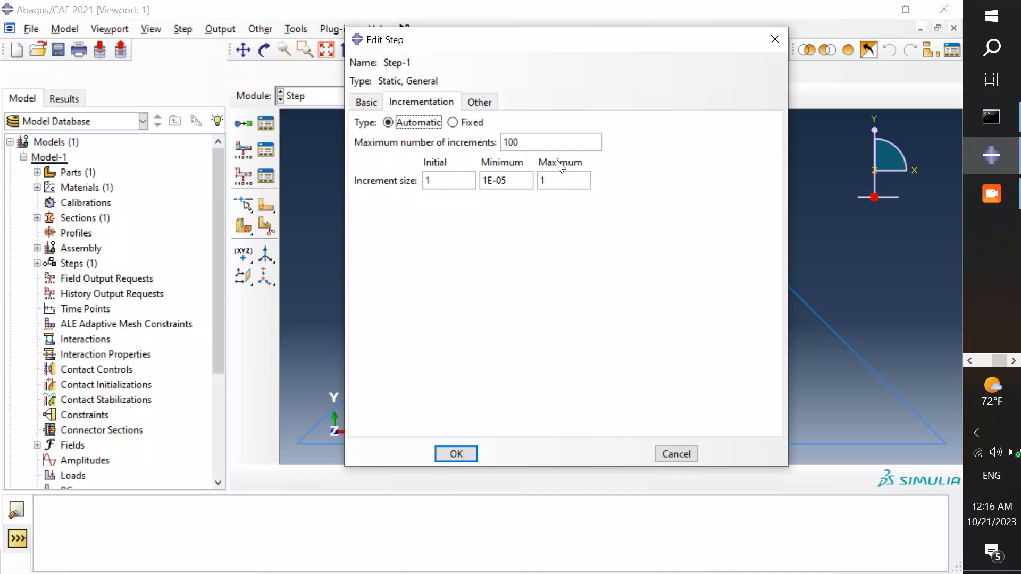
left_click_drag(455, 41, 450, 41)
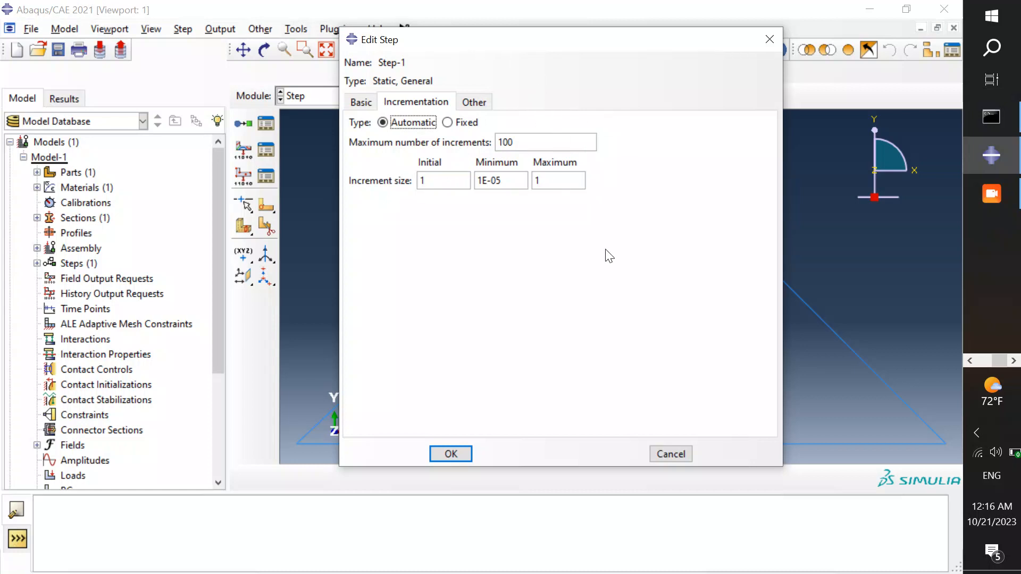
left_click(450, 455)
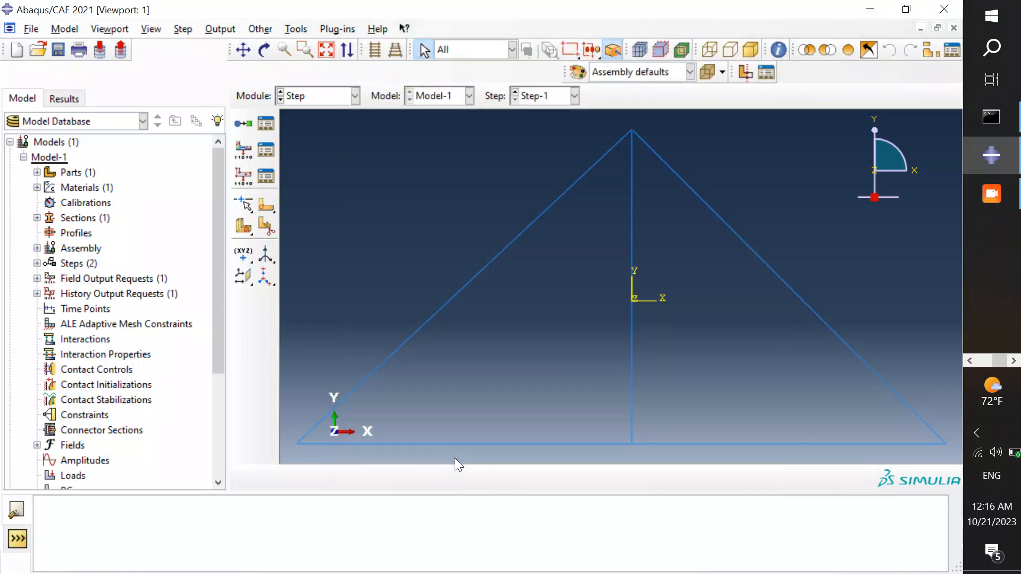
- Review the defined analysis steps in the Step Manager and switch to the Load module
left_click(265, 125)
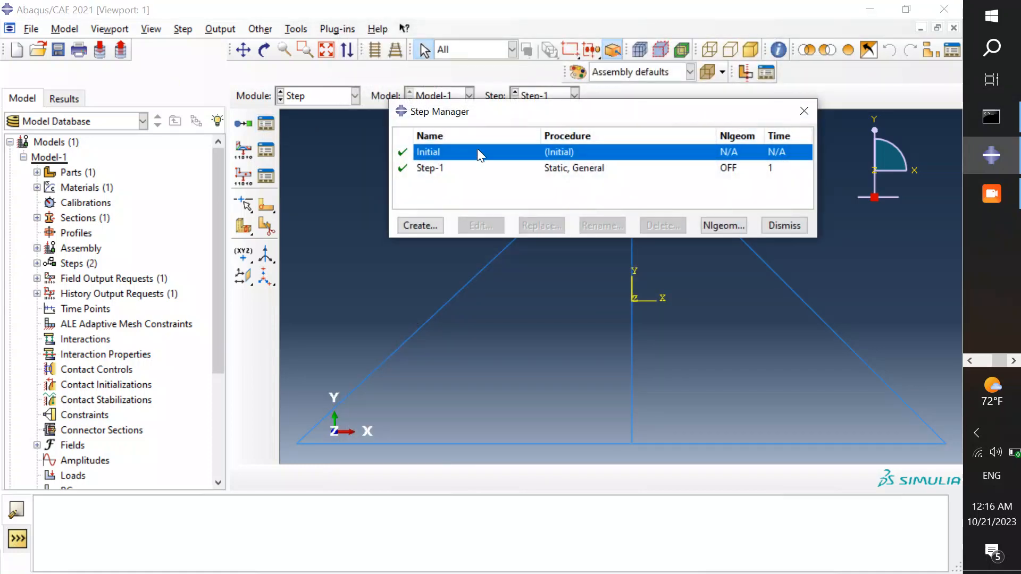
left_click(615, 168)
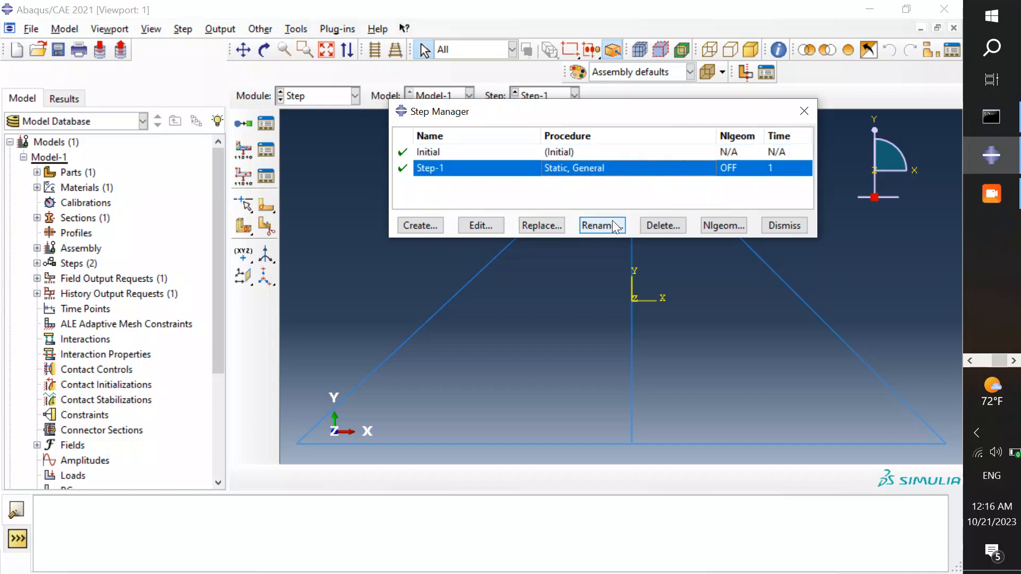
left_click_drag(501, 112, 517, 111)
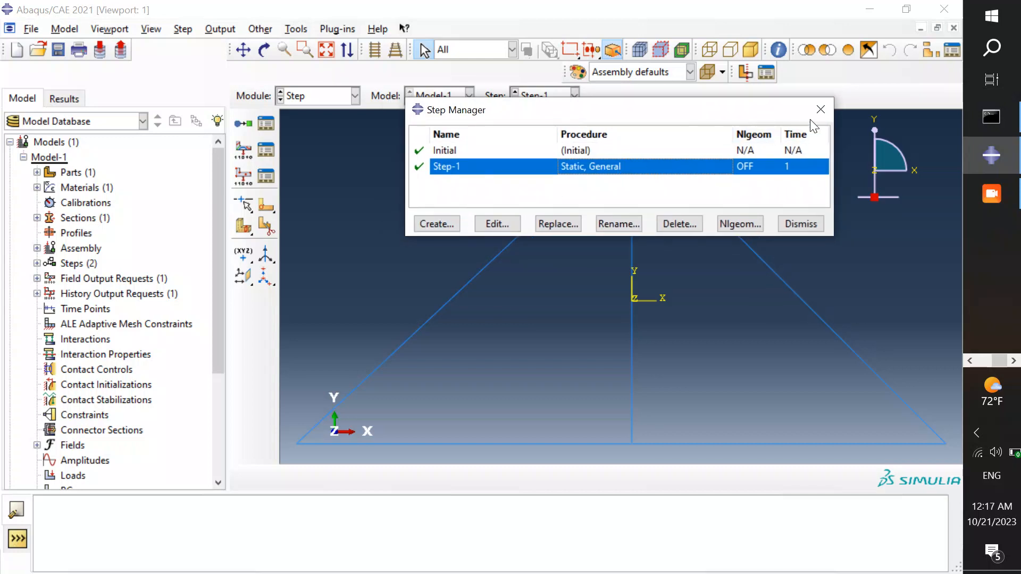
left_click(812, 223)
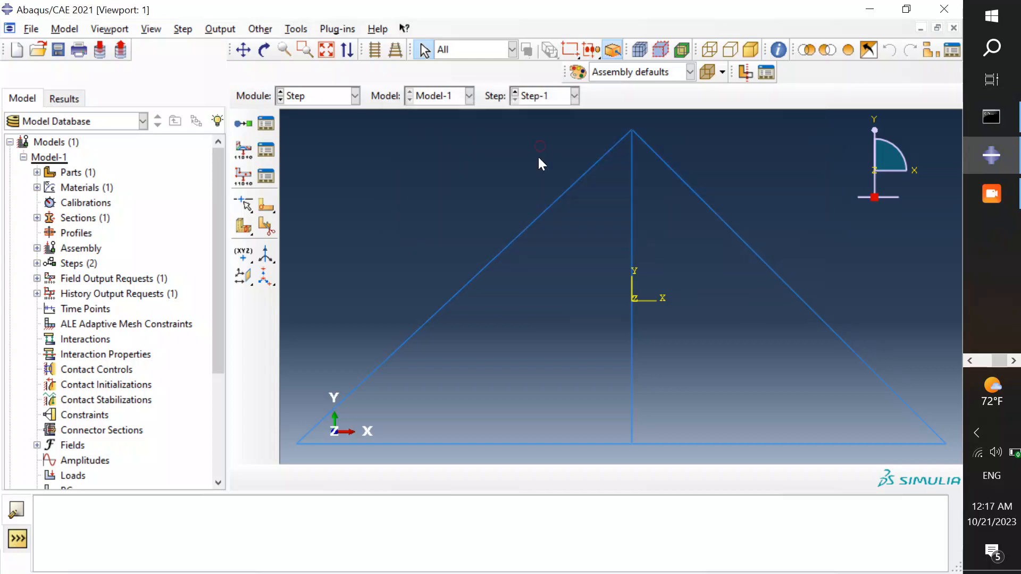
left_click(337, 102)
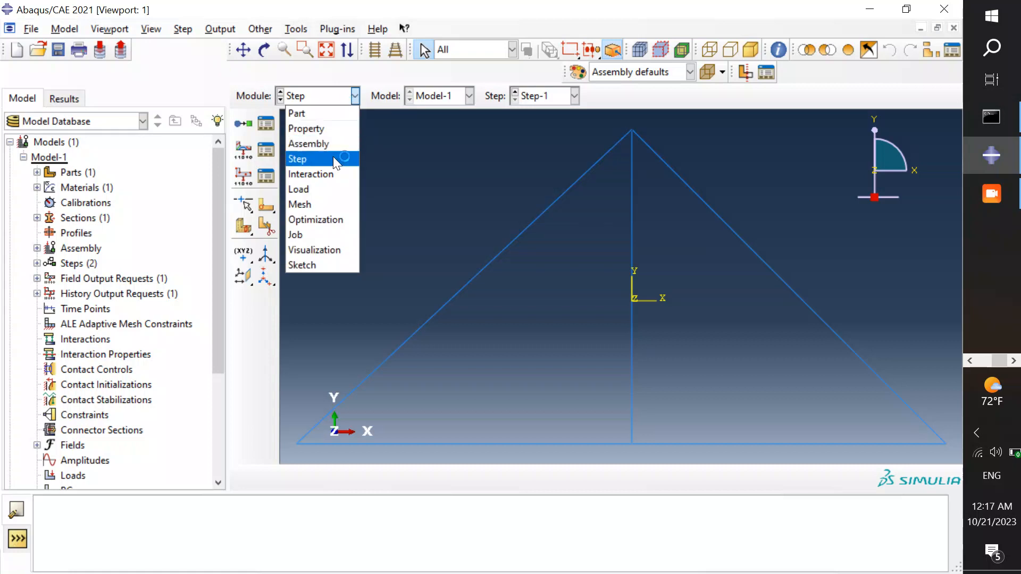
left_click(326, 189)
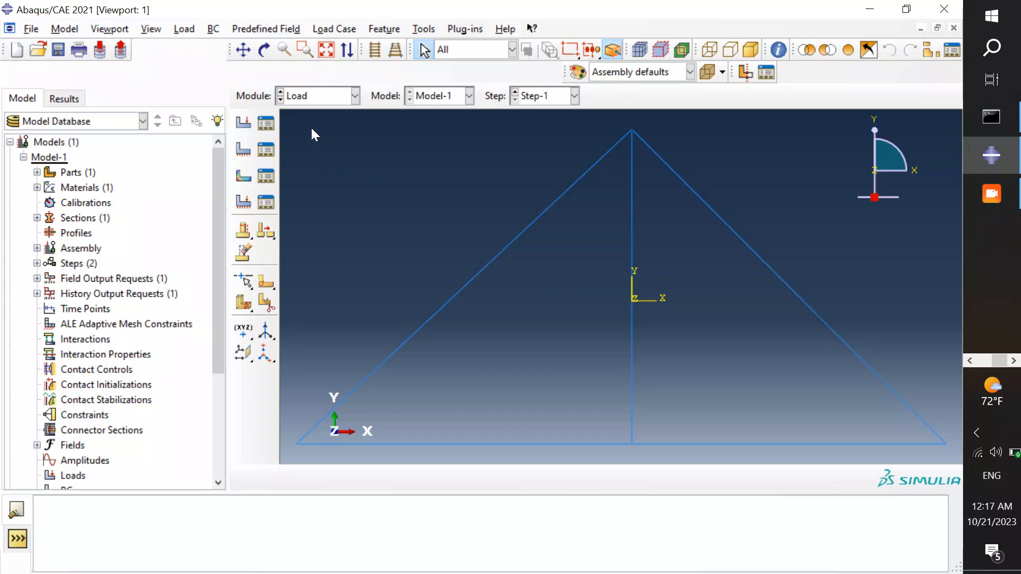
left_click(244, 150)
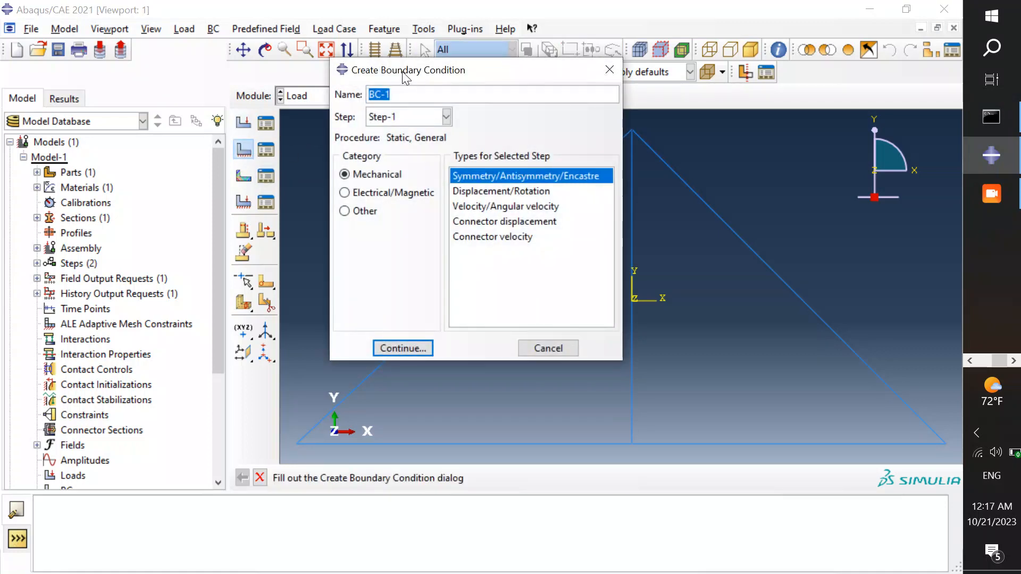
left_click_drag(406, 76, 330, 76)
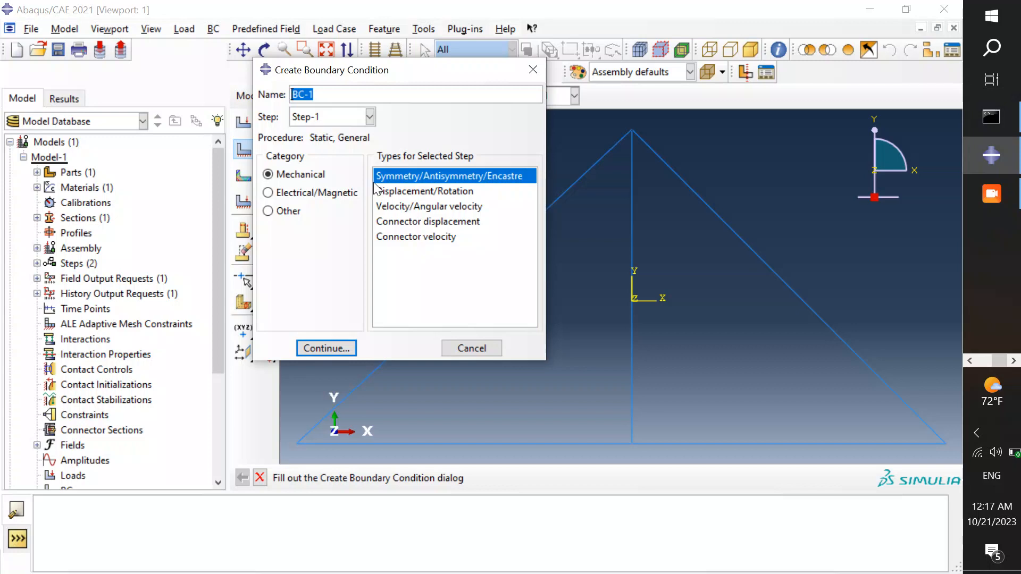
left_click_drag(386, 70, 364, 70)
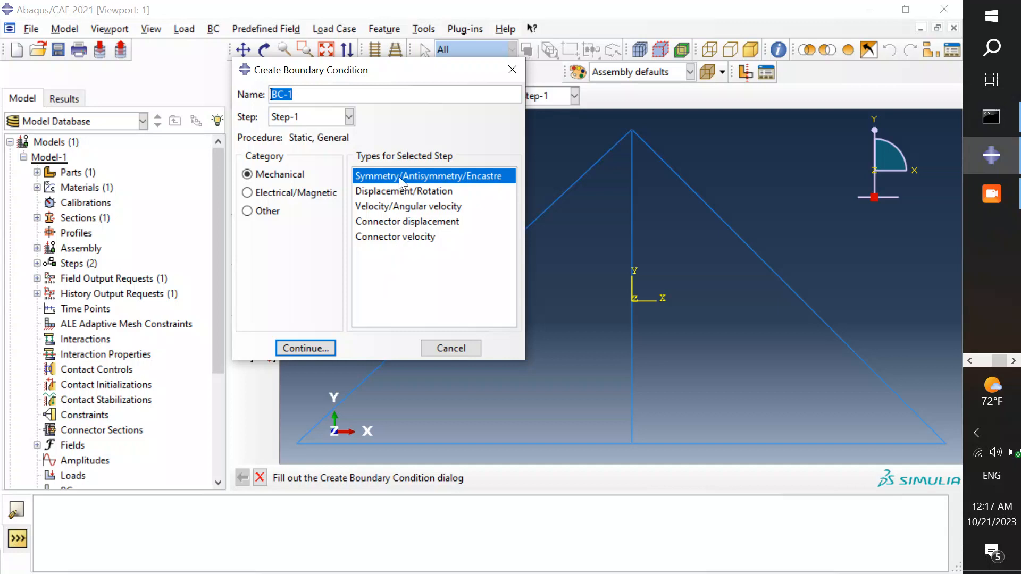
left_click(447, 174)
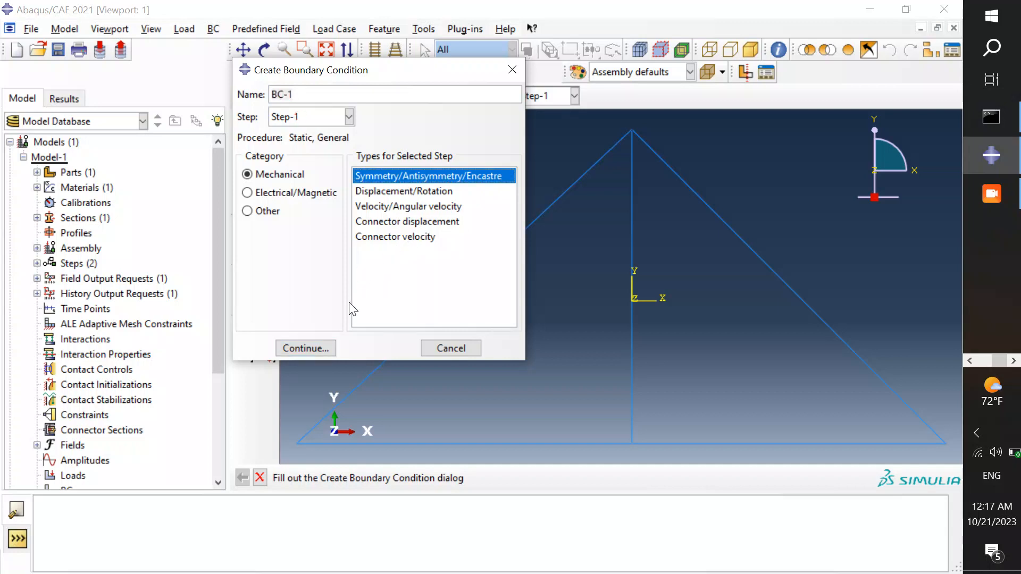
left_click(314, 346)
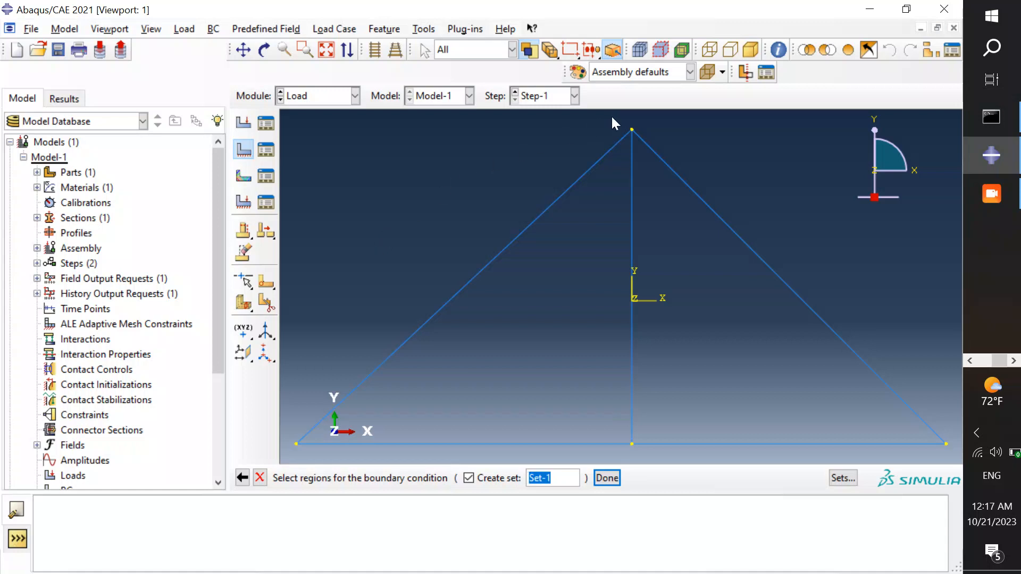
left_click(295, 443)
left_click(606, 478)
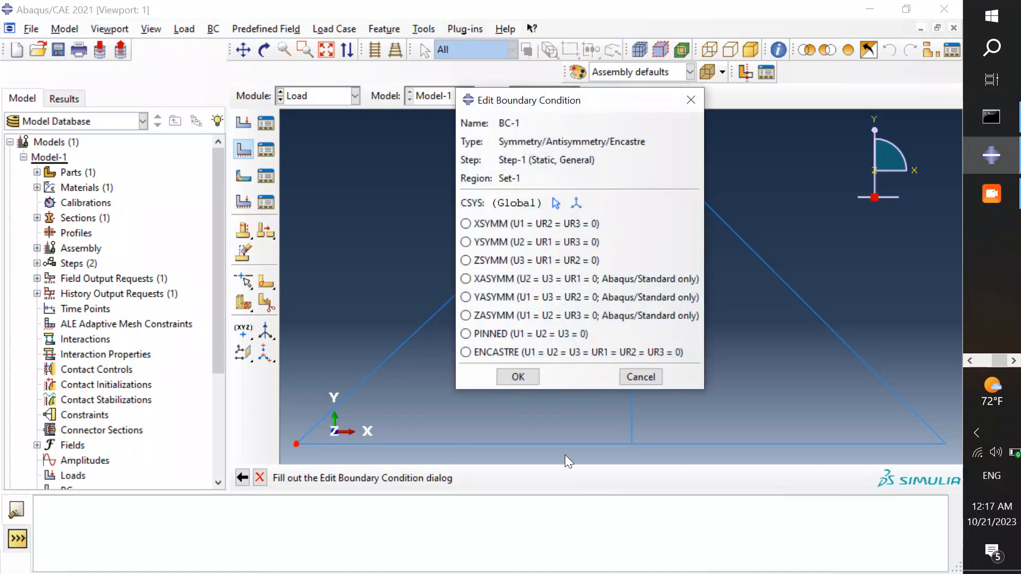
left_click(478, 354)
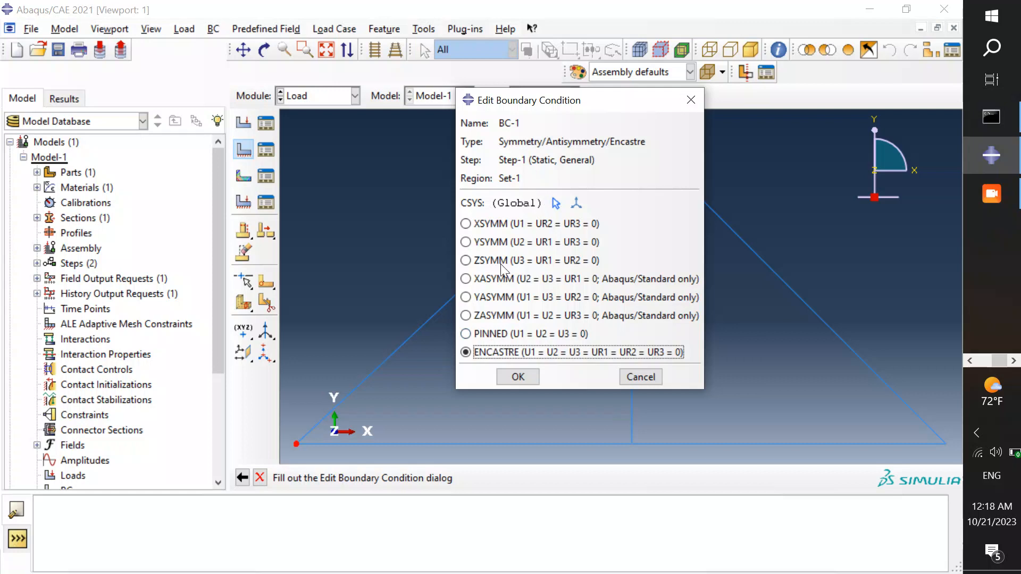
key("Escape")
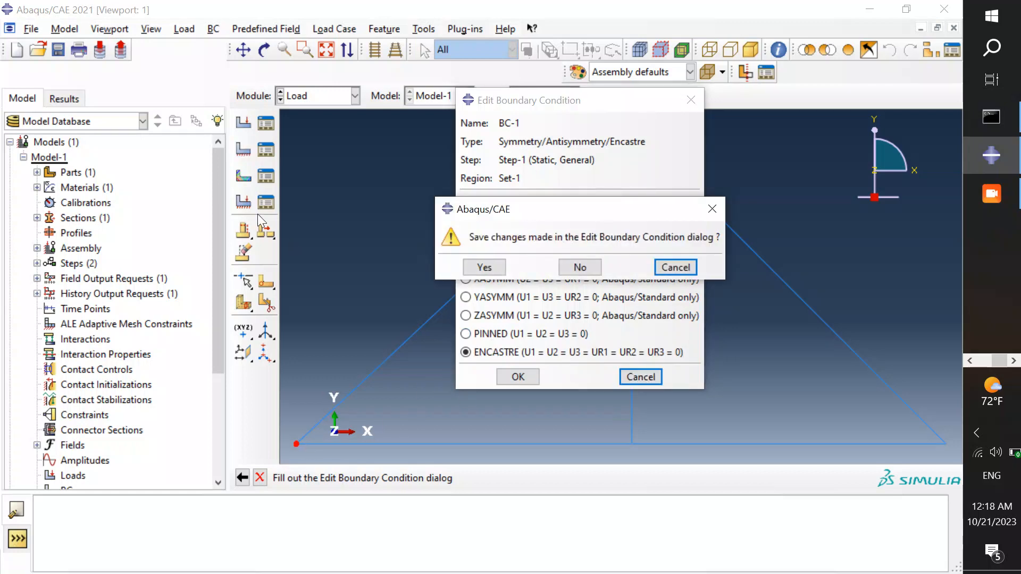
left_click(578, 267)
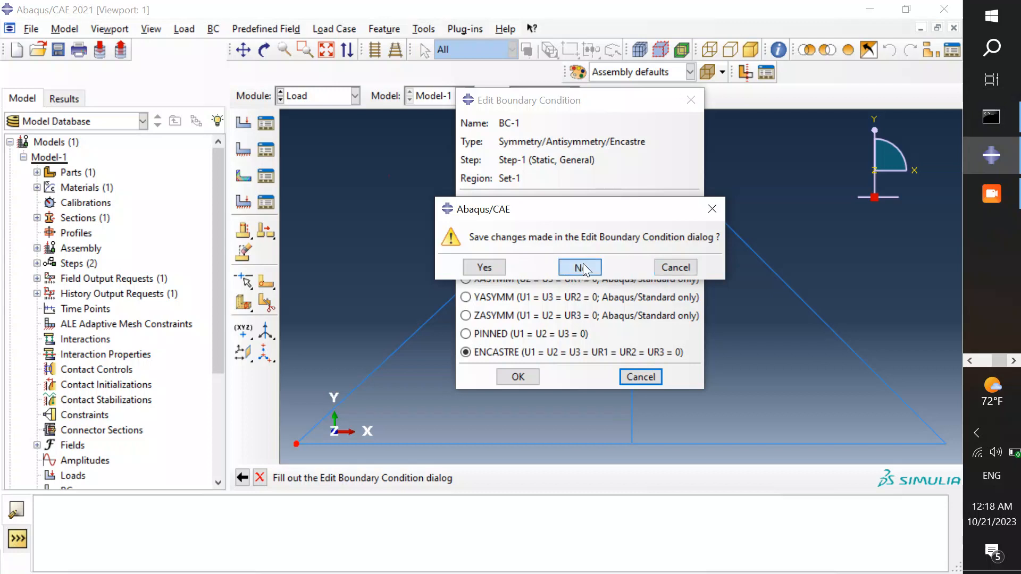
- Create a Displacement/Rotation boundary condition in Step-1 at the truss's lower-left joint, with U1 and U2 fixed at 0
left_click(243, 149)
left_click(403, 190)
left_click(305, 348)
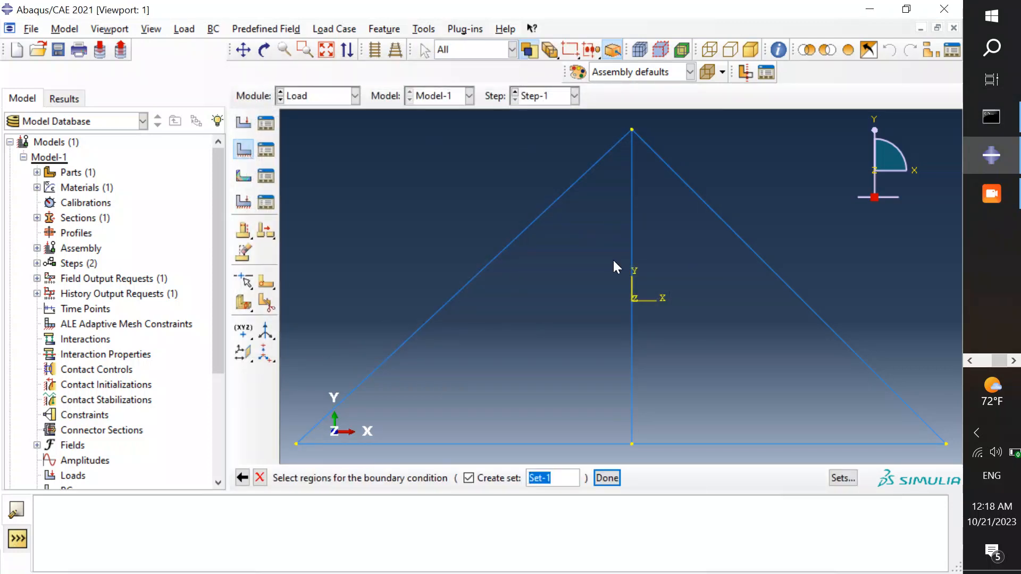
left_click(295, 446)
left_click(603, 477)
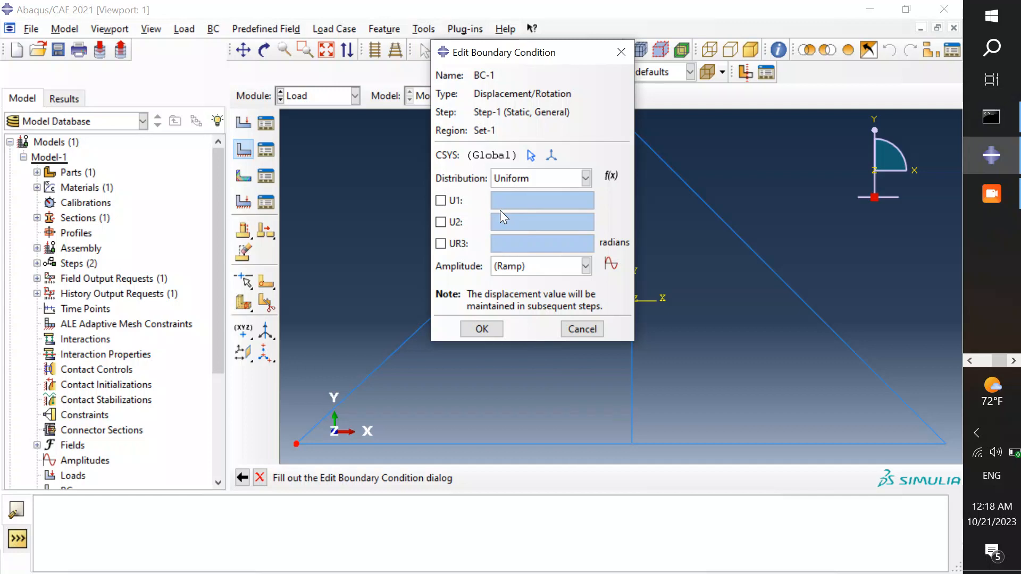
left_click(441, 222)
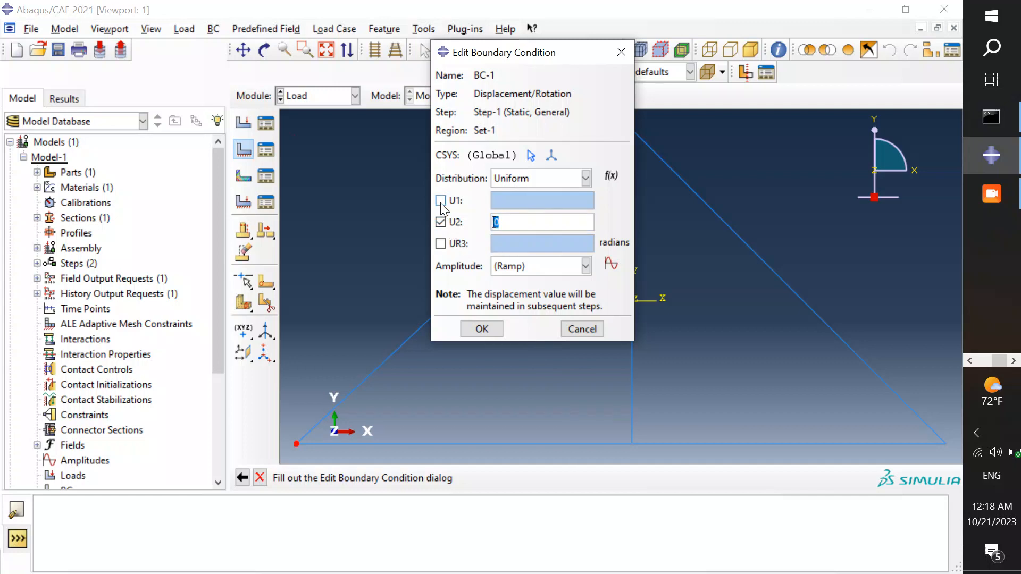
left_click(441, 200)
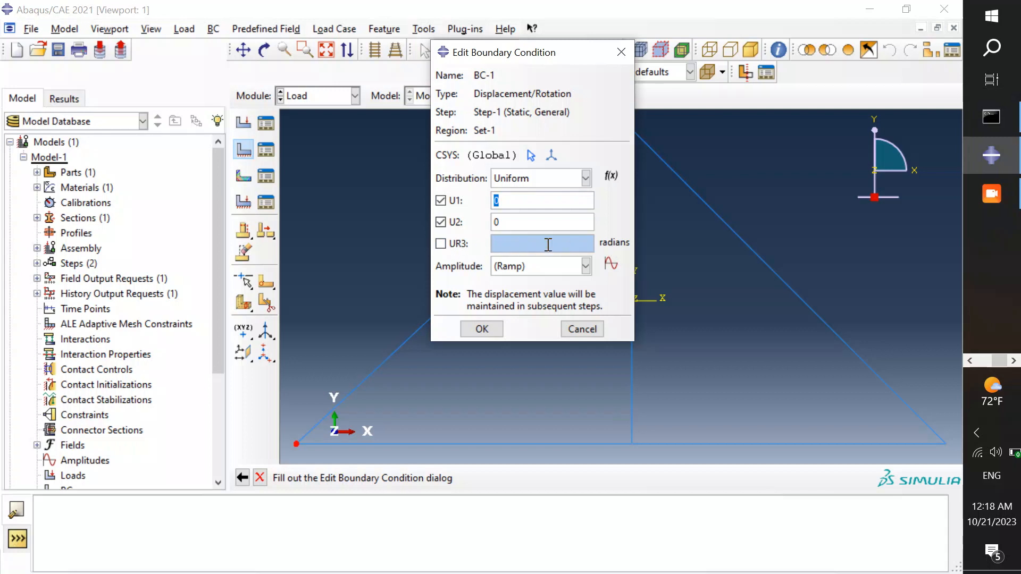
left_click(489, 327)
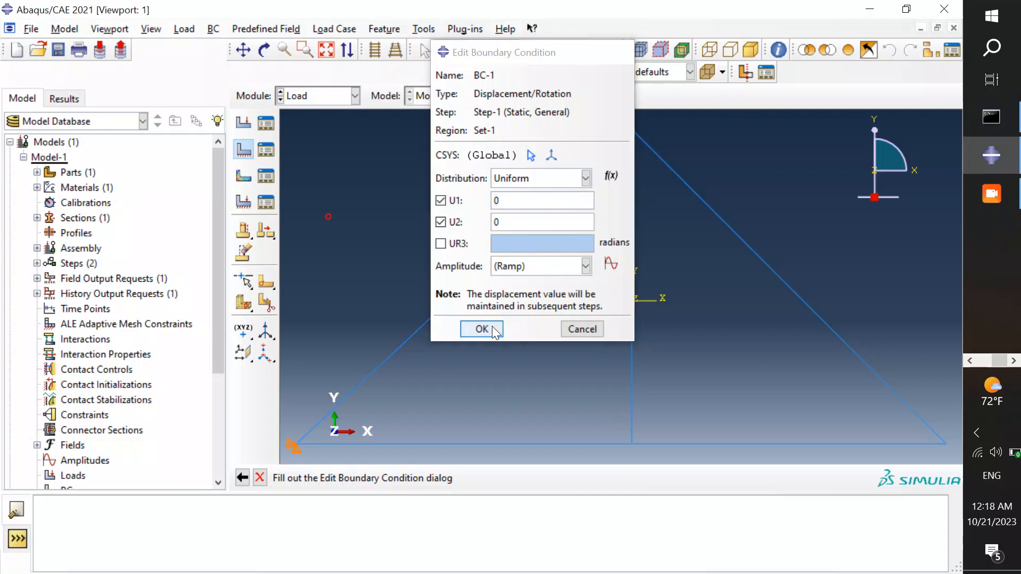
- Create a Displacement/Rotation boundary condition in Step-1 at the truss's lower-right joint, with only U2 fixed at 0
left_click(241, 151)
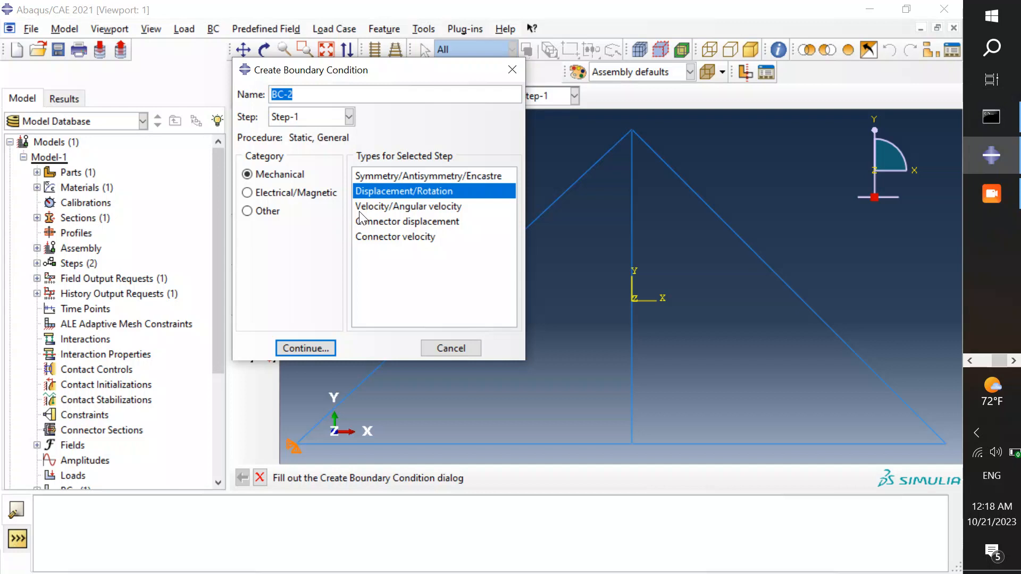
left_click(324, 347)
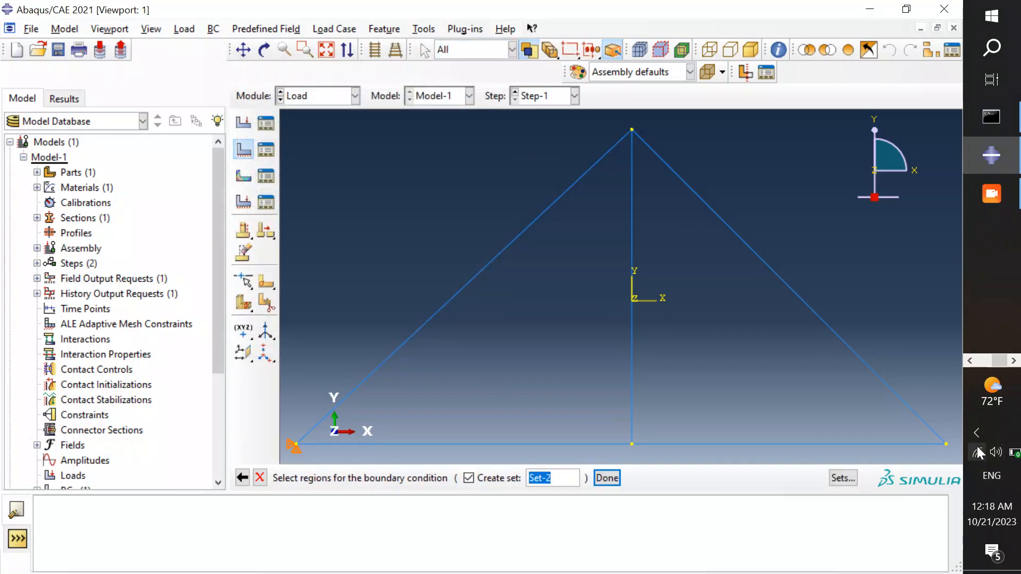
left_click(946, 443)
left_click(602, 478)
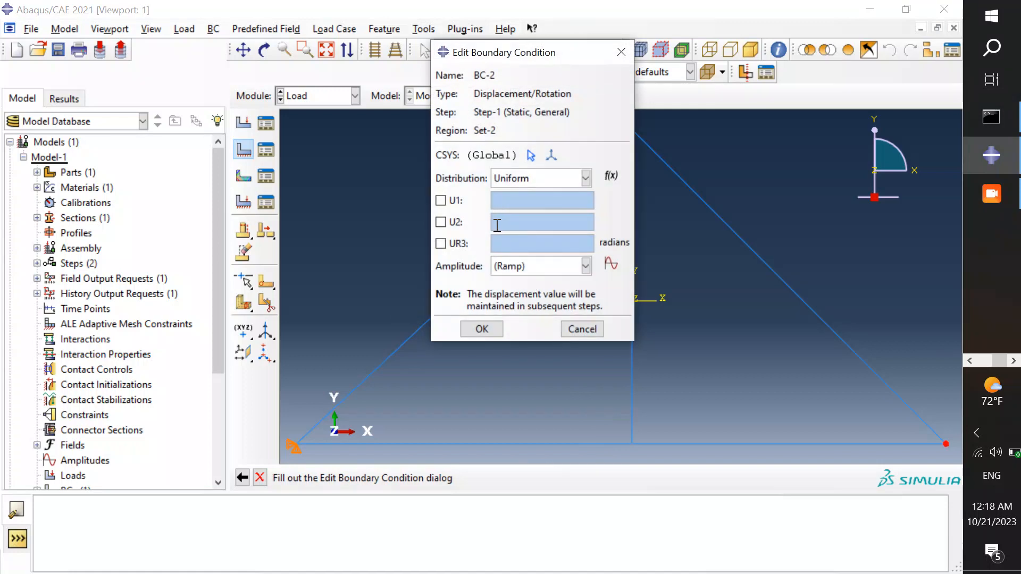
left_click(441, 222)
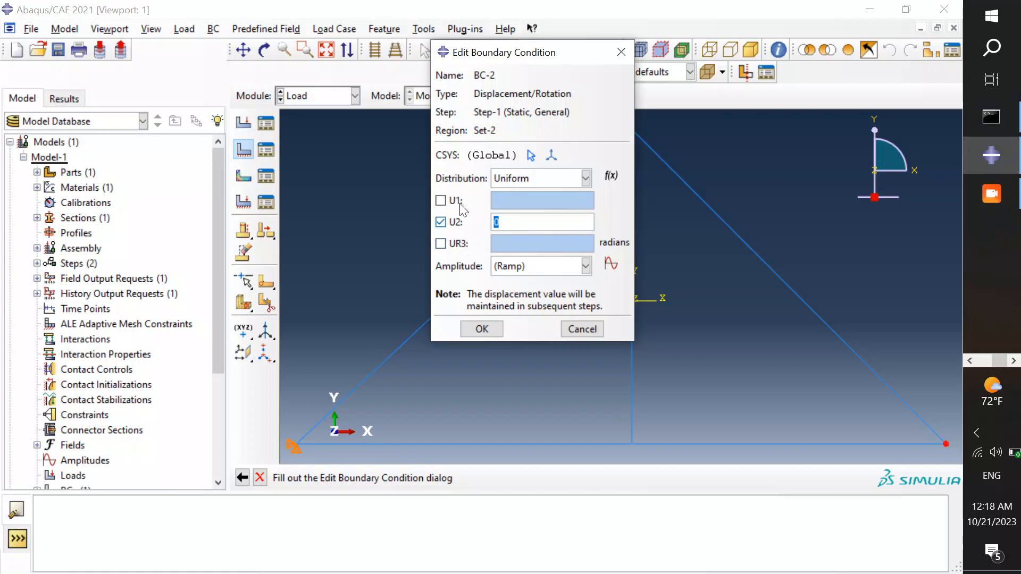
left_click(493, 330)
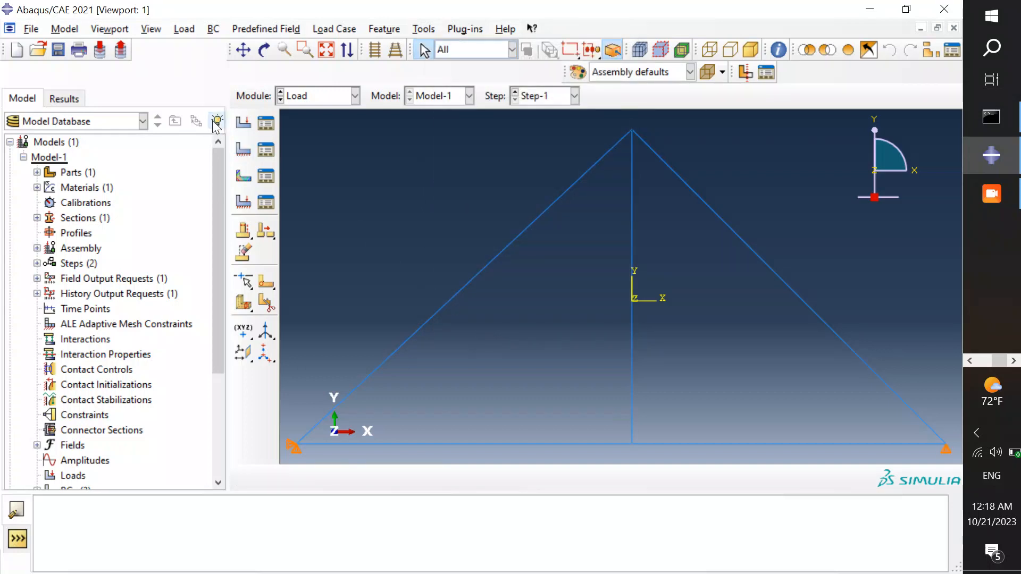
left_click(242, 121)
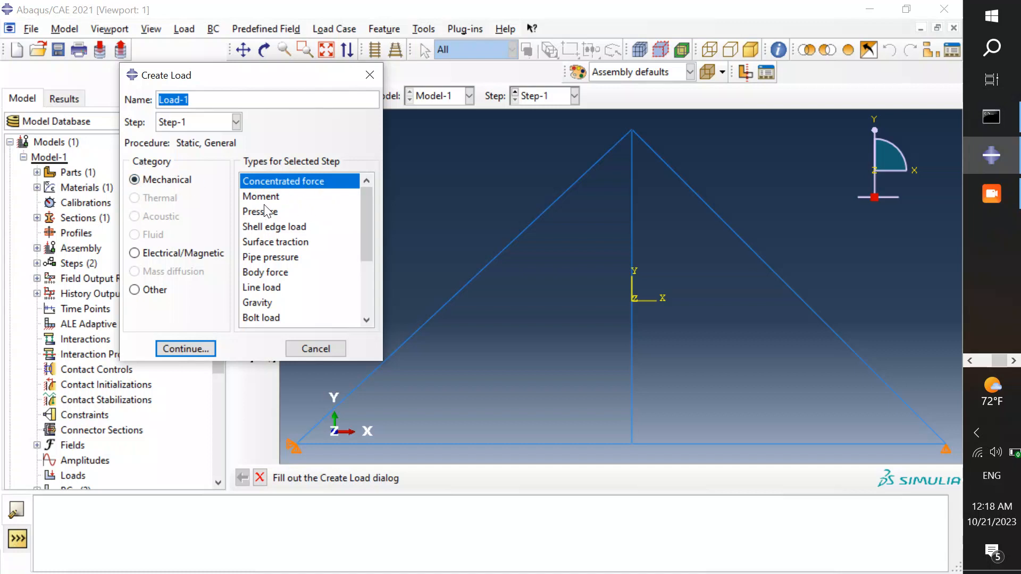
mouse_move(365, 205)
left_mouse_down()
mouse_move(365, 284)
mouse_move(362, 200)
left_mouse_up()
left_click(186, 349)
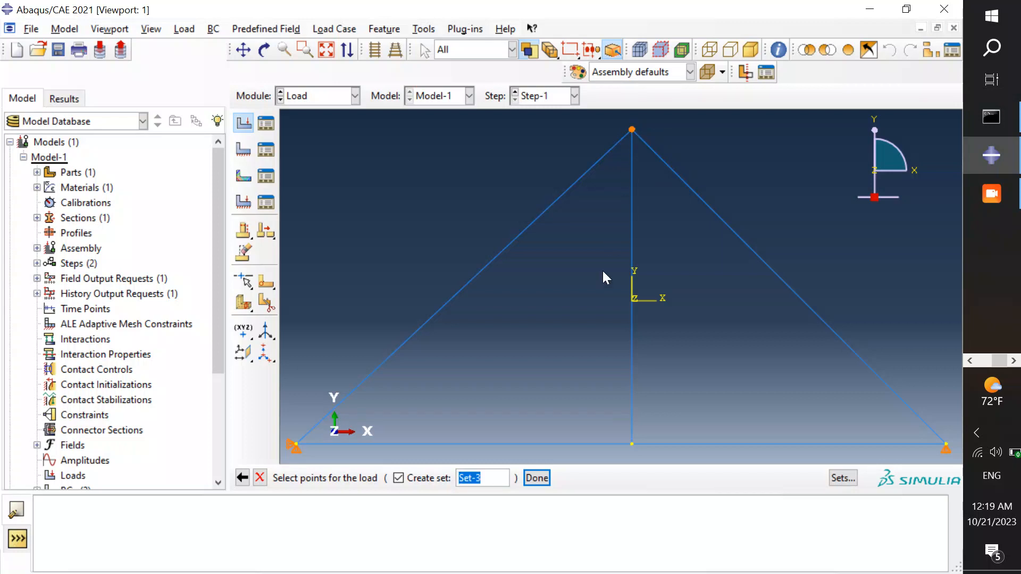
left_click(538, 477)
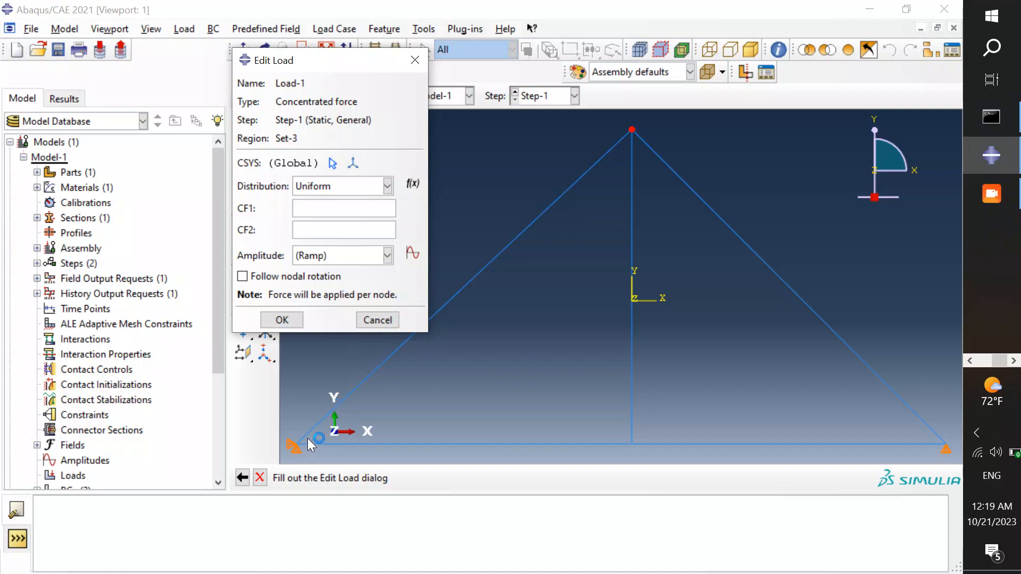
left_click(334, 164)
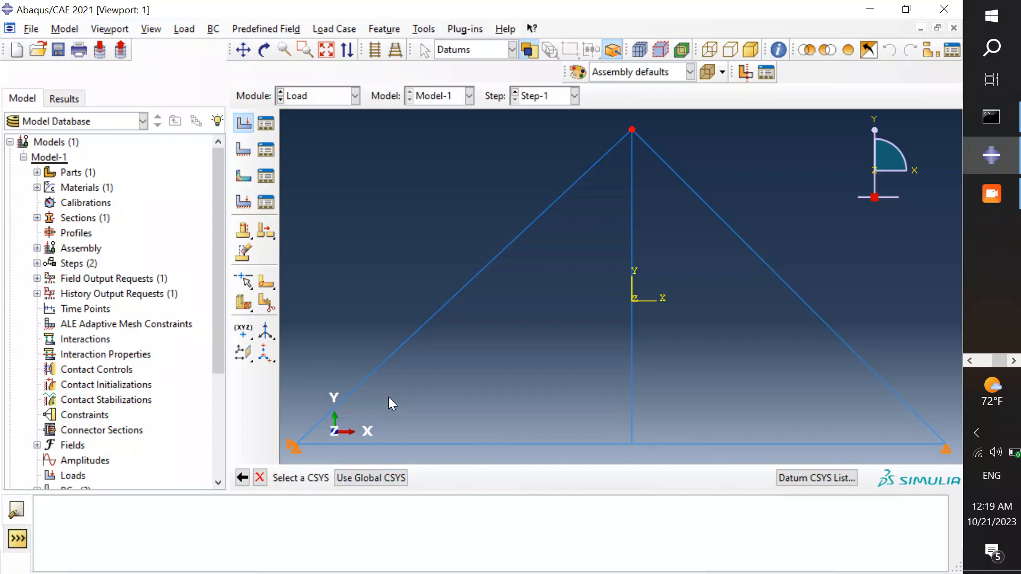
key("Escape")
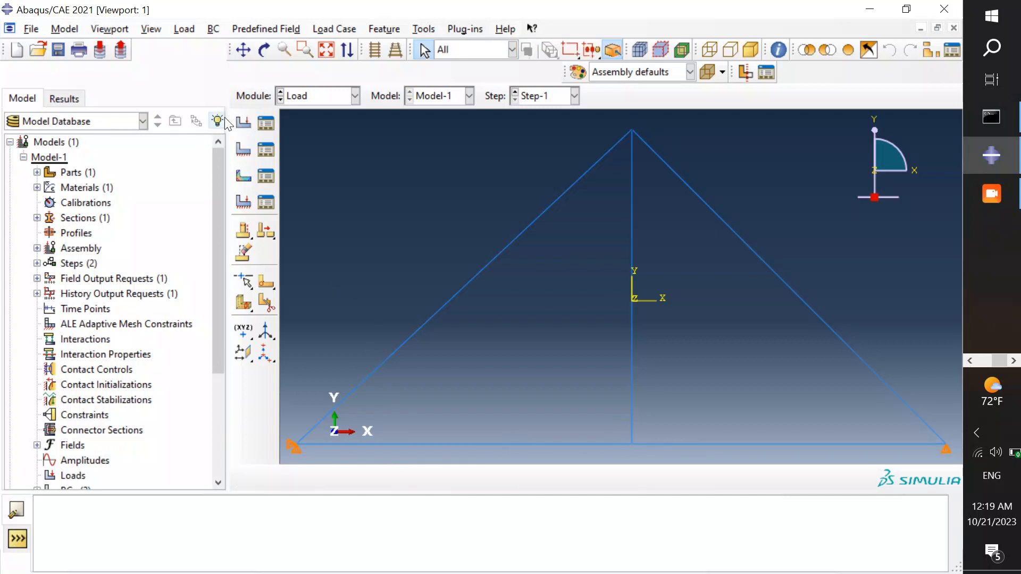
- Create a concentrated force in Step-1 at the truss's apex joint, with CF1 set to 0 and CF2 to -20
left_click(243, 123)
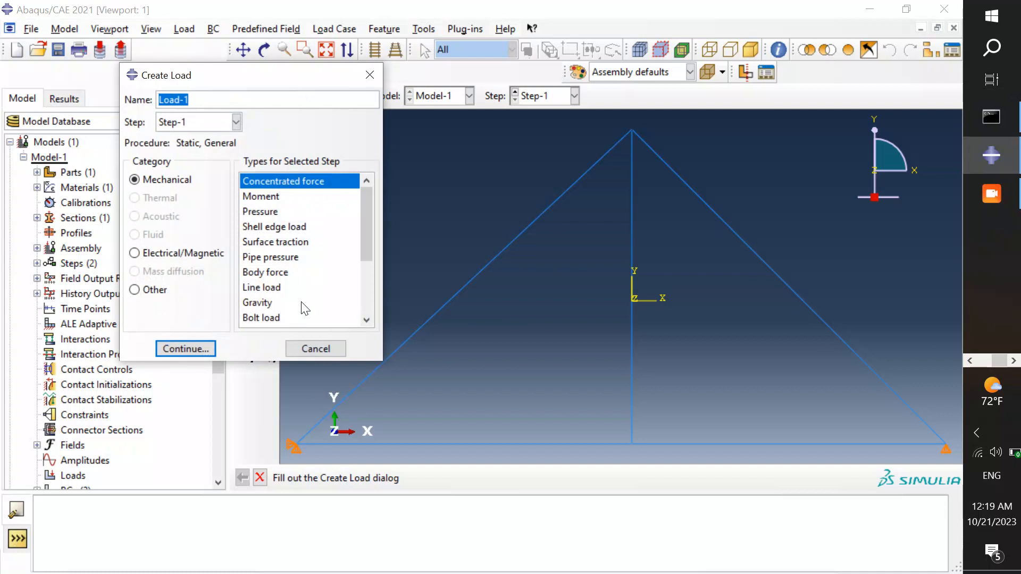
left_click(184, 348)
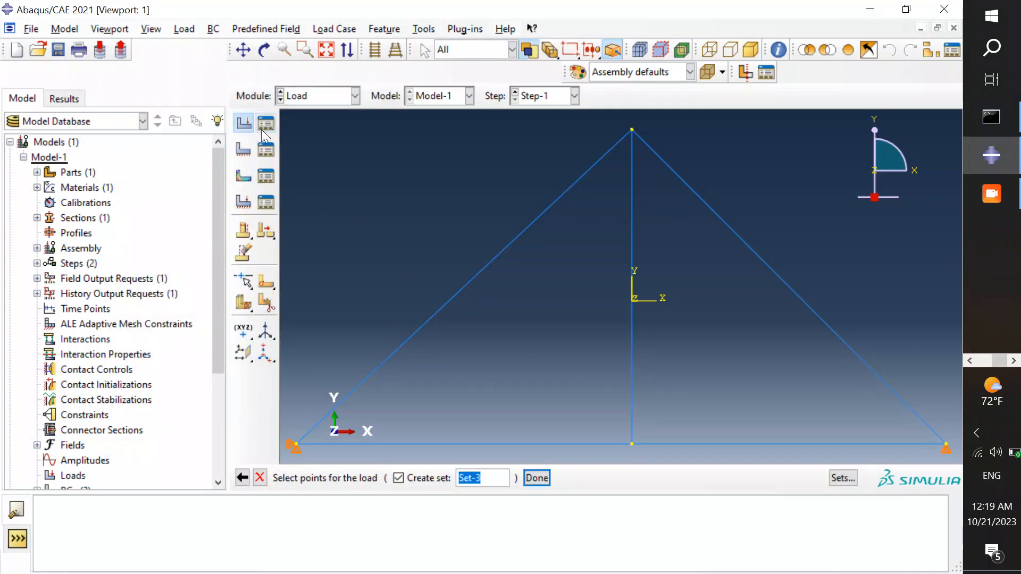
left_click(631, 129)
left_click(536, 477)
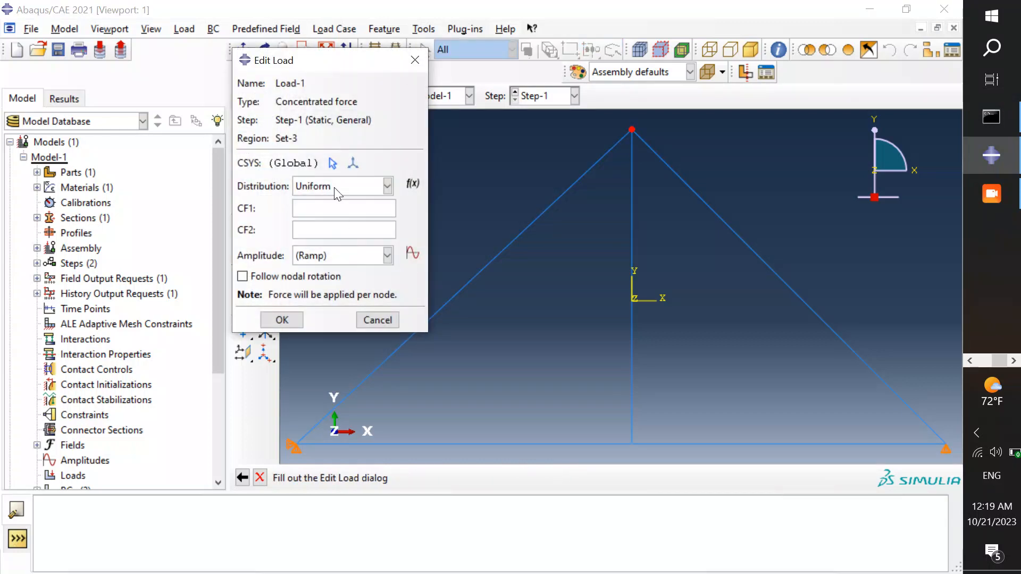
left_click(313, 209)
type("0")
left_click(312, 228)
type("-20")
left_click_drag(297, 63, 340, 62)
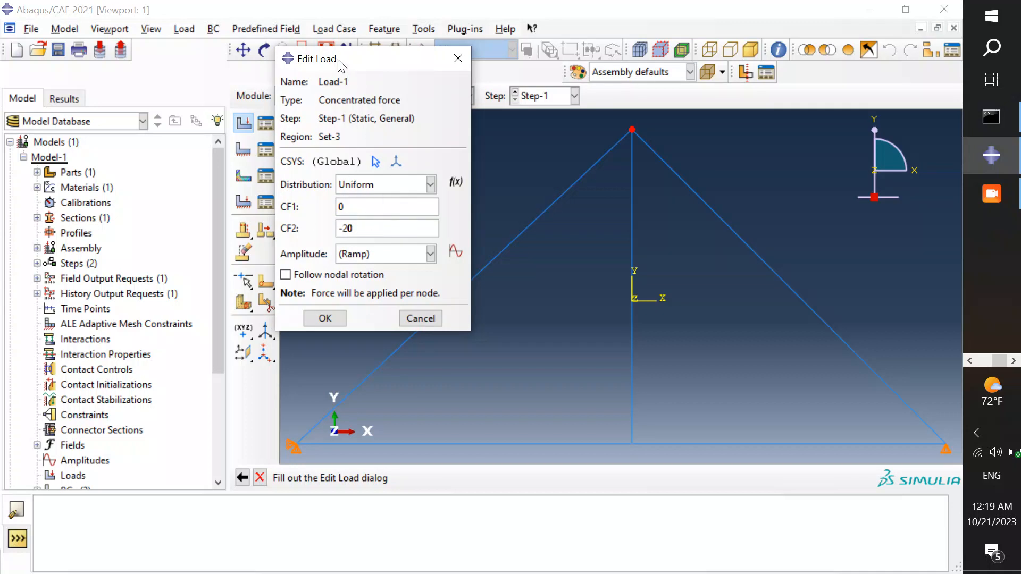
left_click_drag(338, 60, 282, 47)
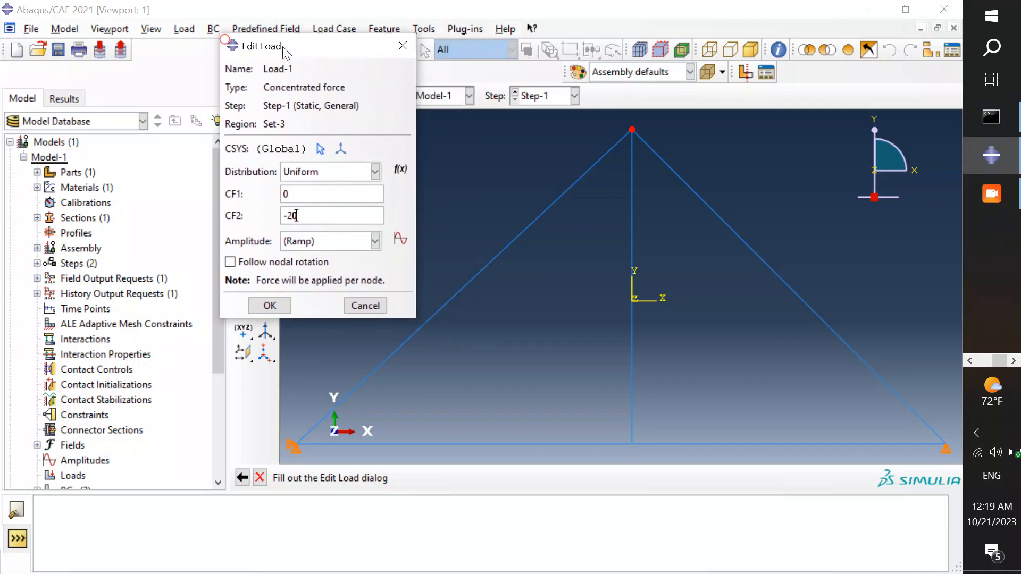
left_click(283, 311)
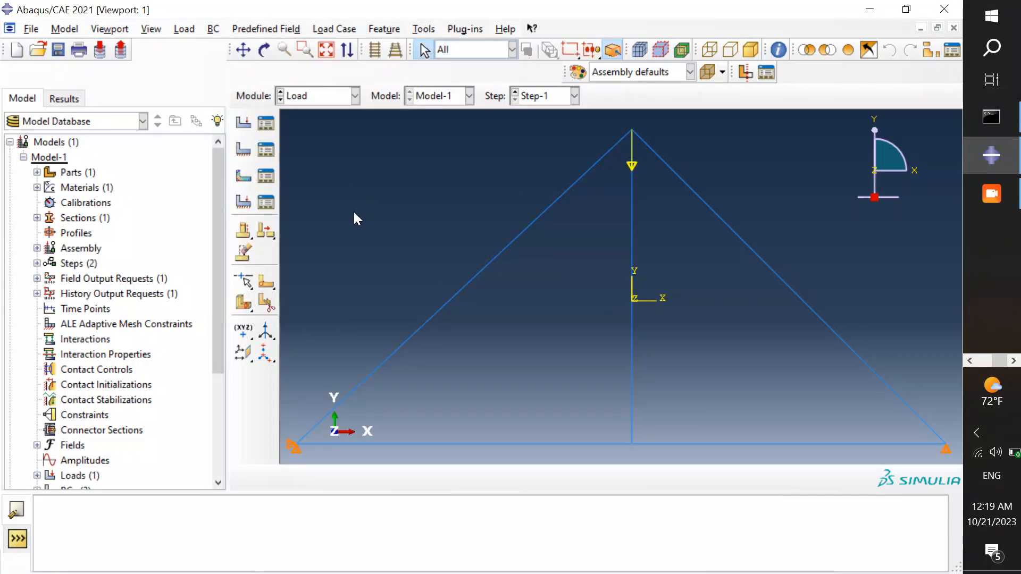
- Switch to the Mesh module and apply global seeds to the truss instance with an approximate size of 2.5
left_click(355, 98)
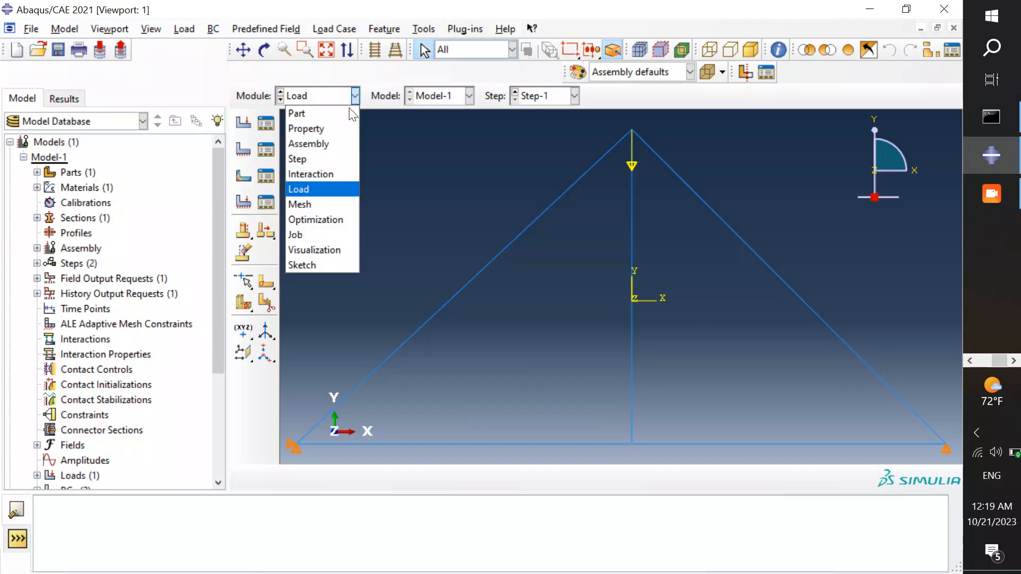
left_click(327, 206)
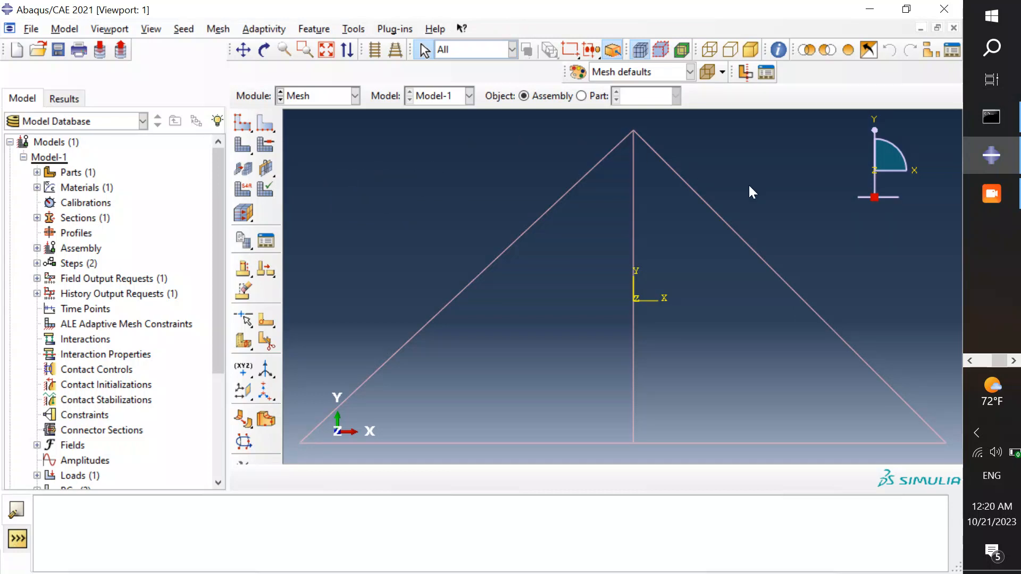
left_click(241, 119)
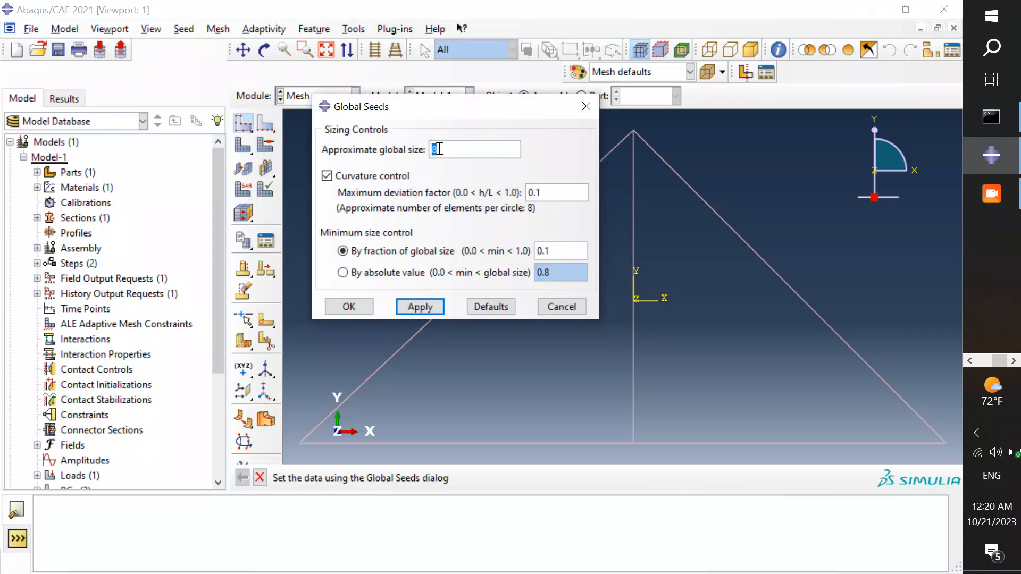
type("2.5")
left_click(420, 306)
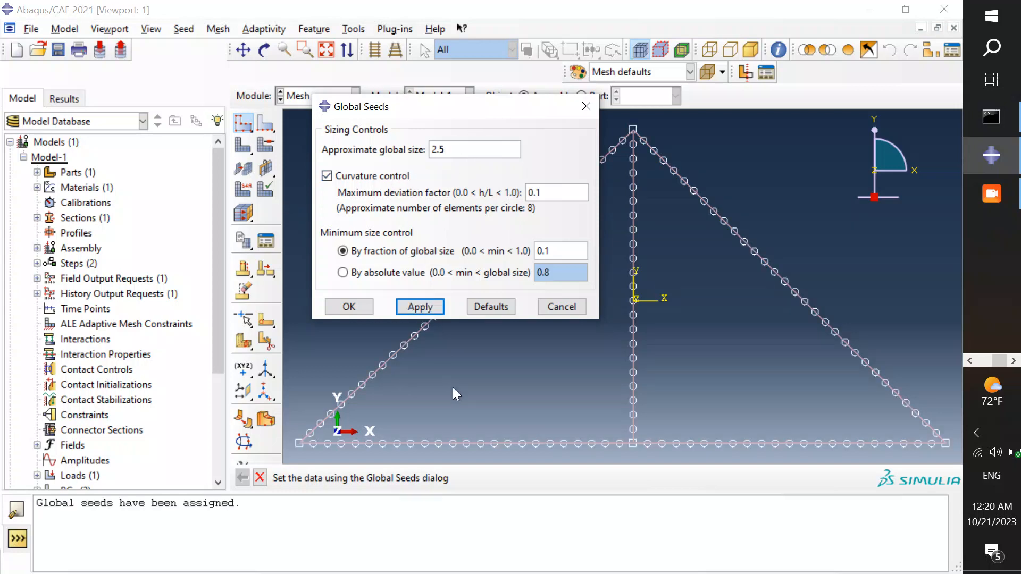
- Set the approximate global seed size to 3, apply it to the truss instance and accept the seeding
left_click_drag(452, 121, 413, 124)
double_click(404, 152)
type("3")
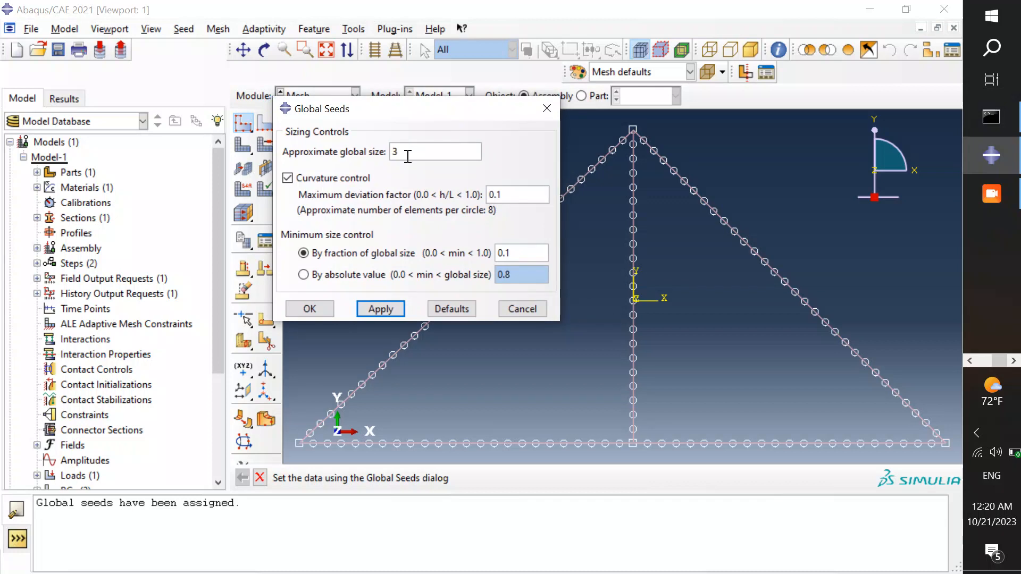
left_click(388, 308)
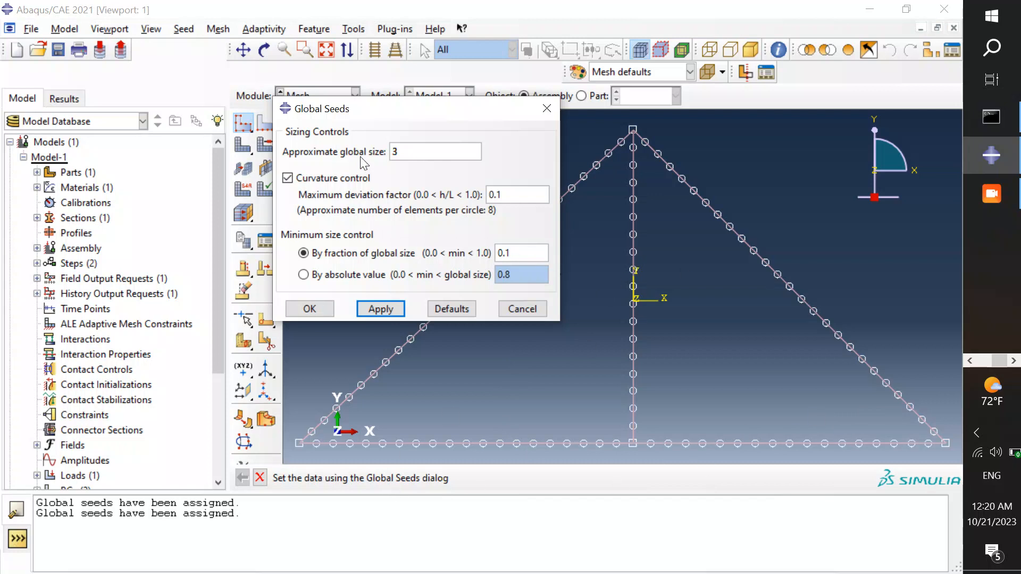
left_click_drag(417, 117, 448, 102)
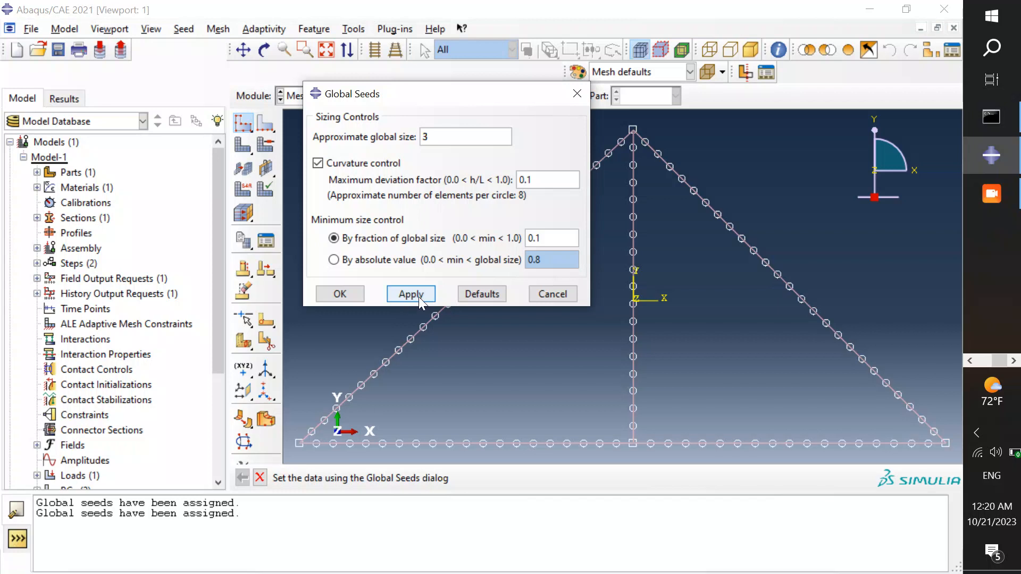
left_click(349, 293)
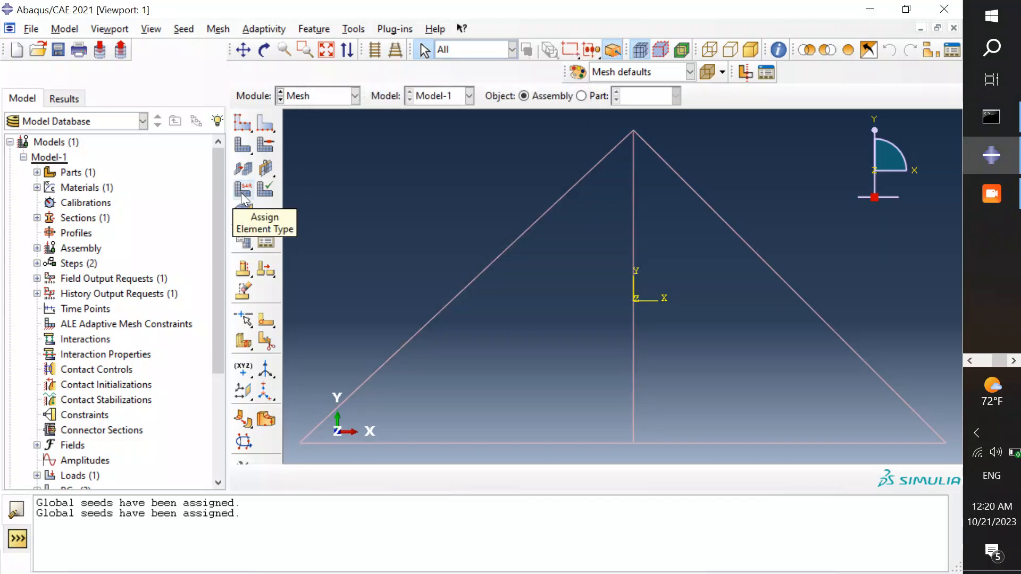
- Assign the Truss element family from the Standard library with linear order to all members
left_click(241, 193)
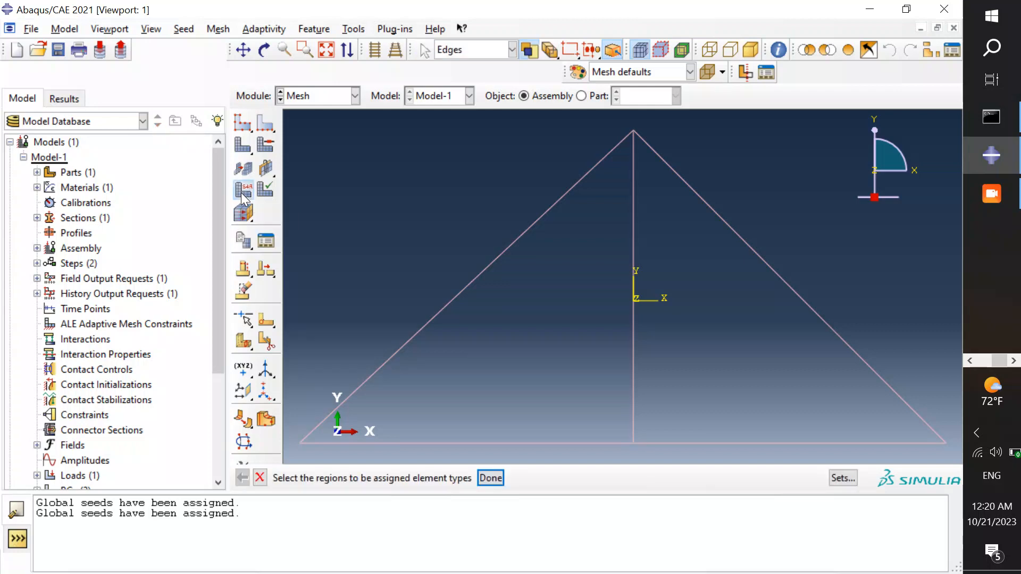
left_click_drag(291, 111, 955, 455)
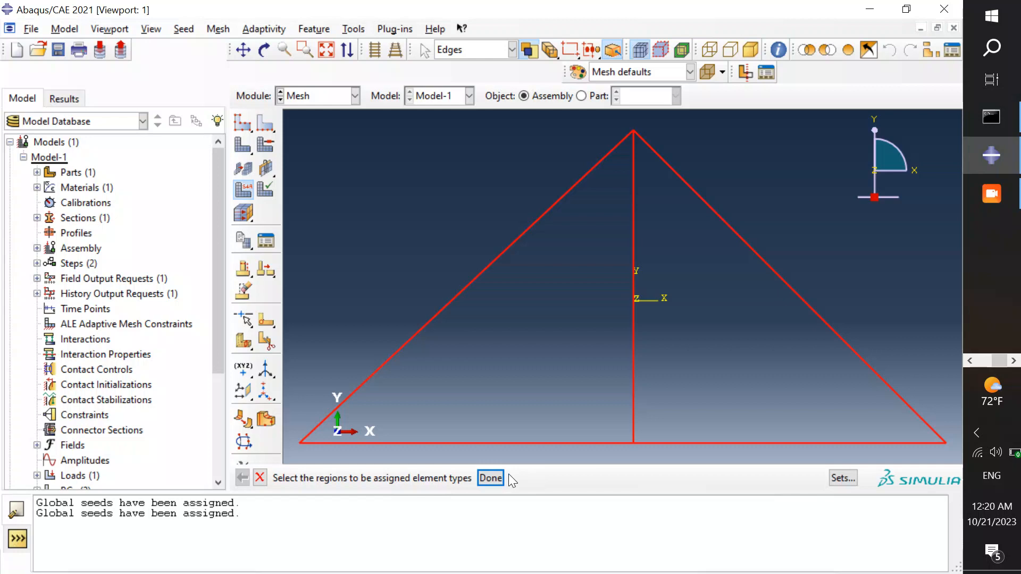
left_click(488, 478)
left_click(487, 478)
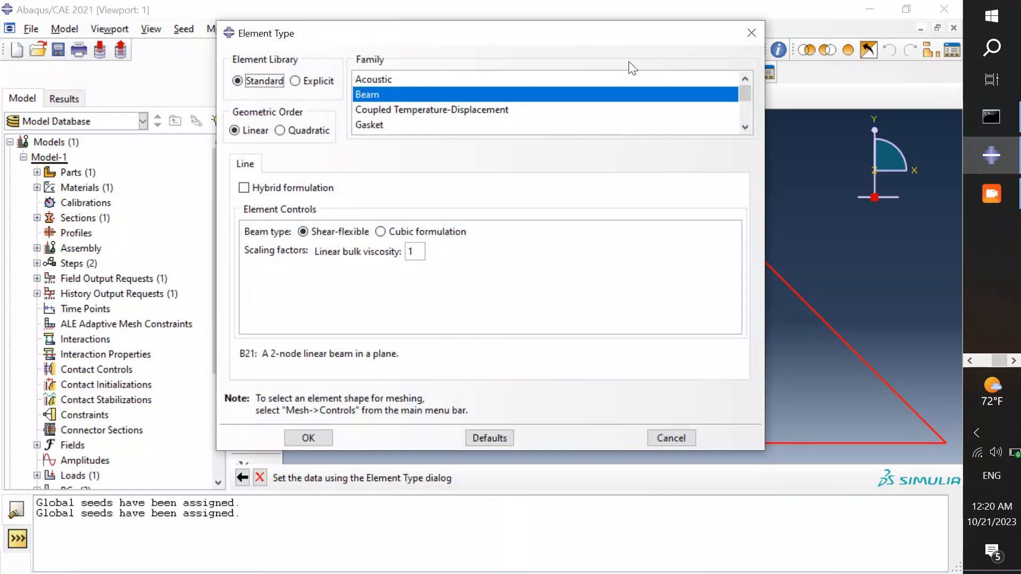
left_click_drag(743, 90, 746, 130)
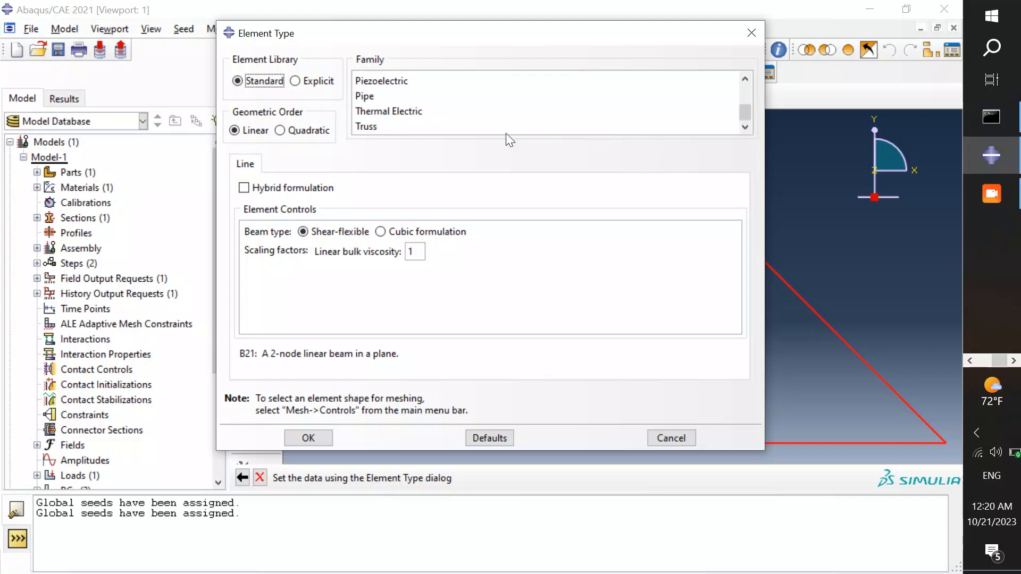
left_click(388, 126)
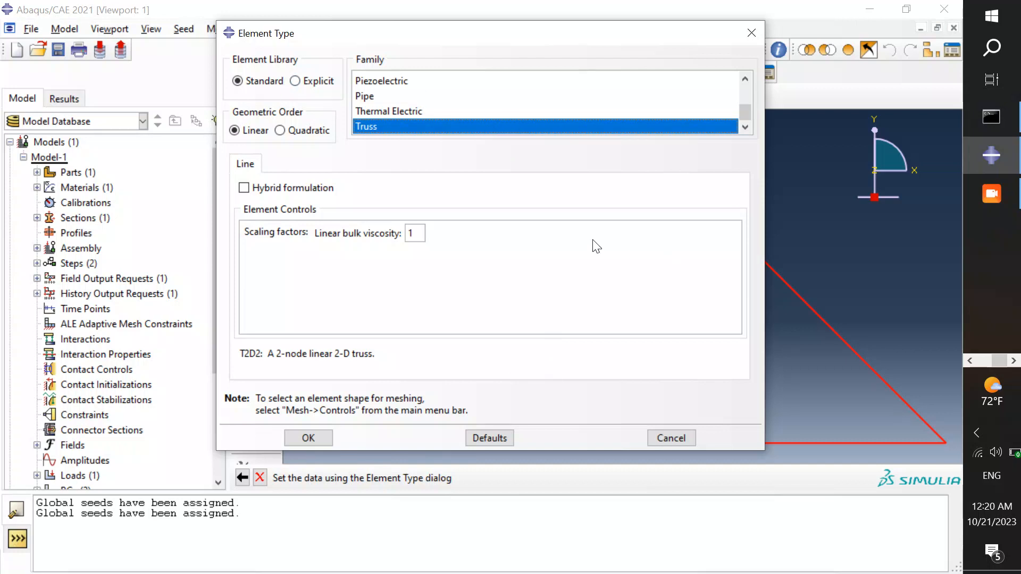
left_click(308, 438)
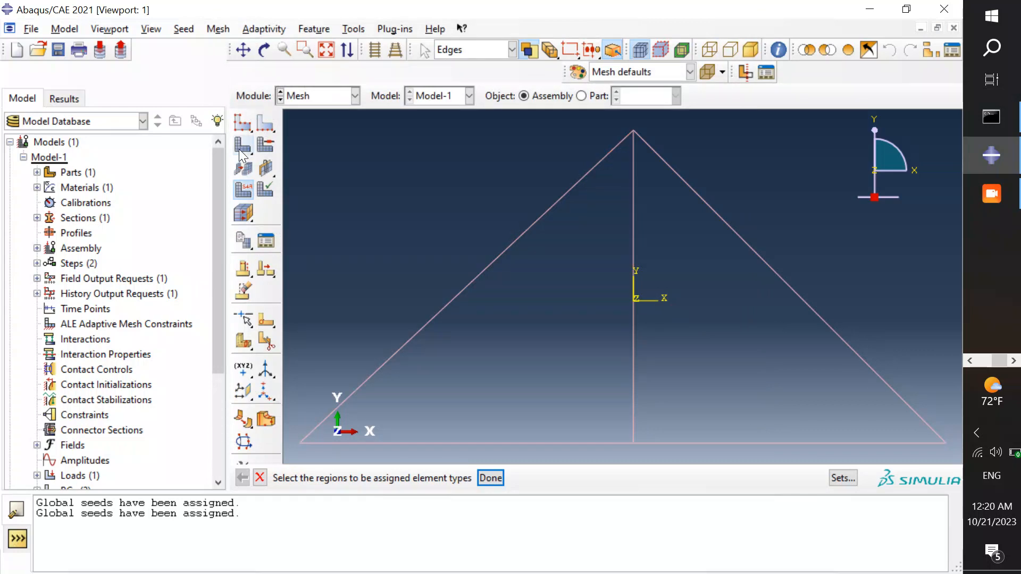
- Finish the element type assignment and mesh the truss part instance
left_click(501, 480)
left_click(241, 149)
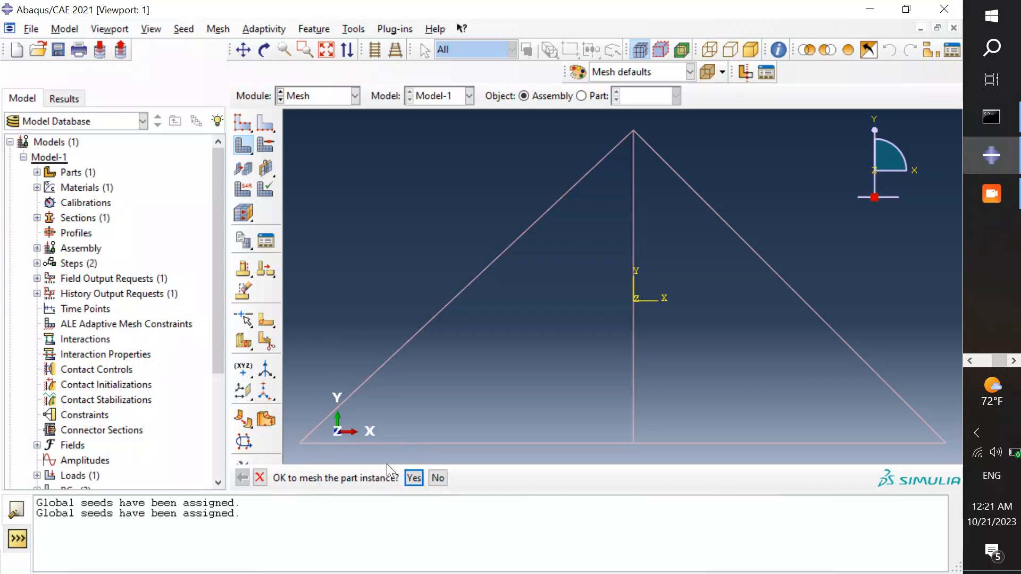
left_click(413, 478)
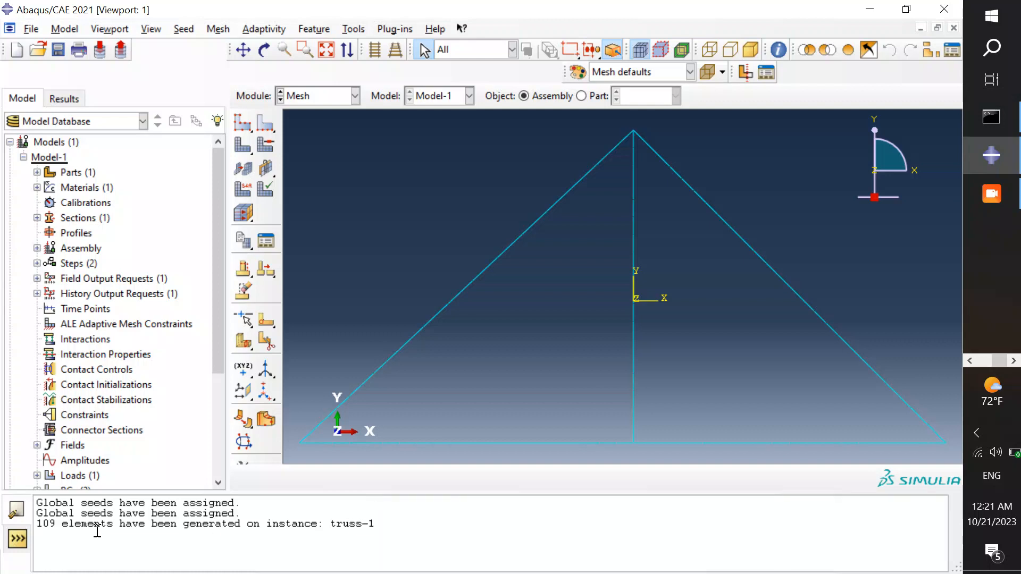
- Switch to the Job module and create Job-1 from Model-1 as a full analysis running in the background immediately
left_click(318, 96)
left_click(318, 224)
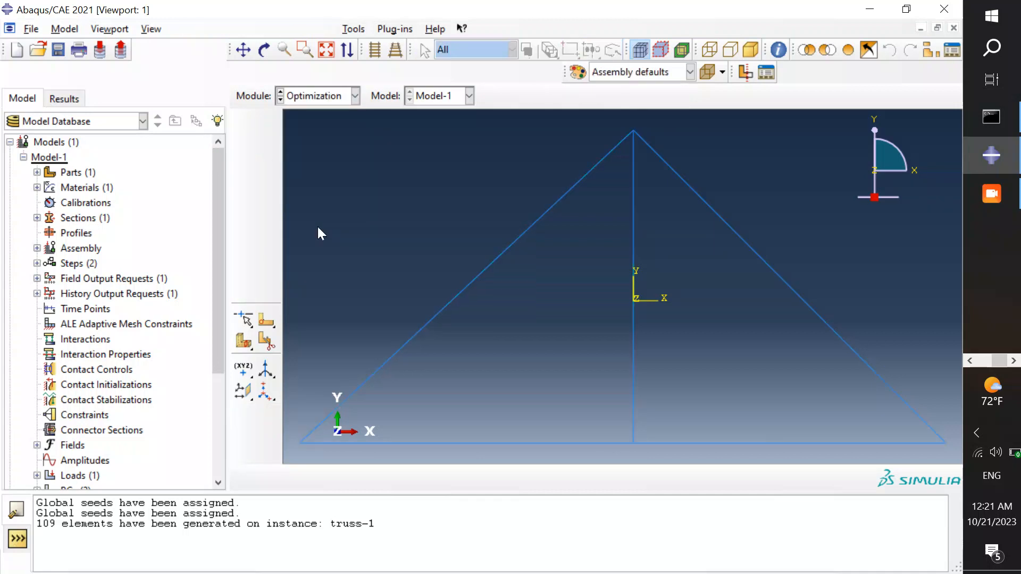
left_click(336, 96)
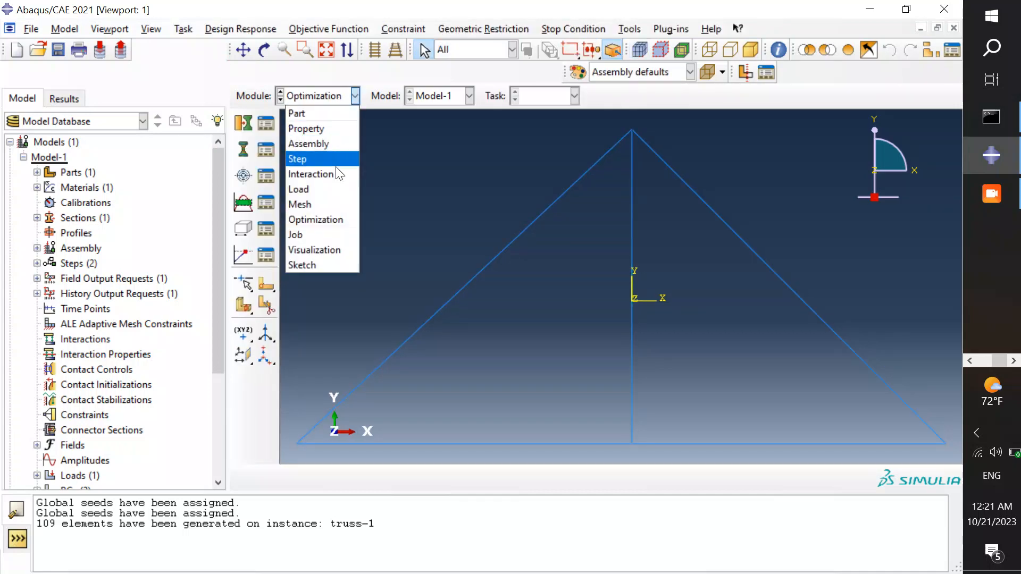
left_click(316, 232)
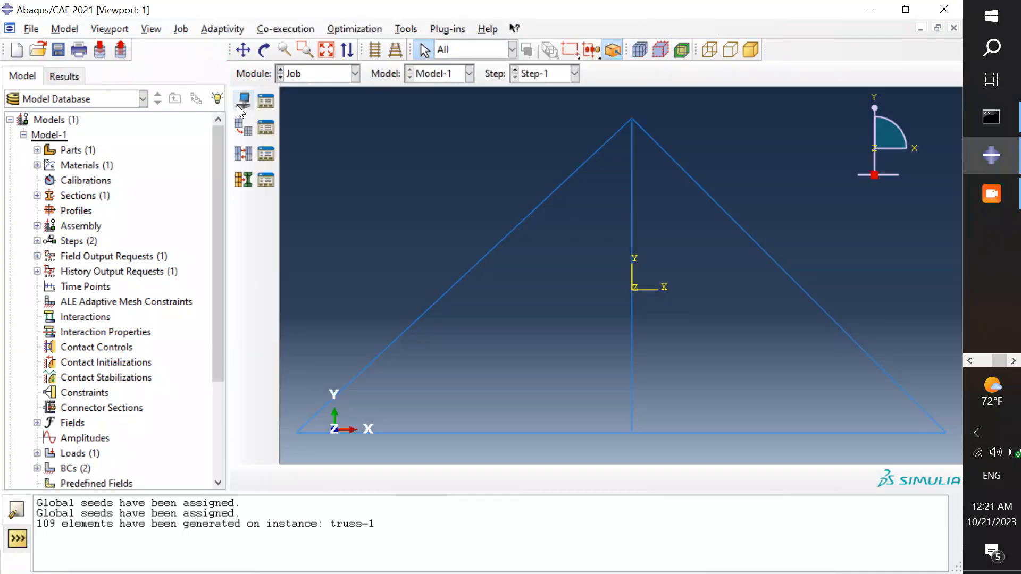
left_click(243, 101)
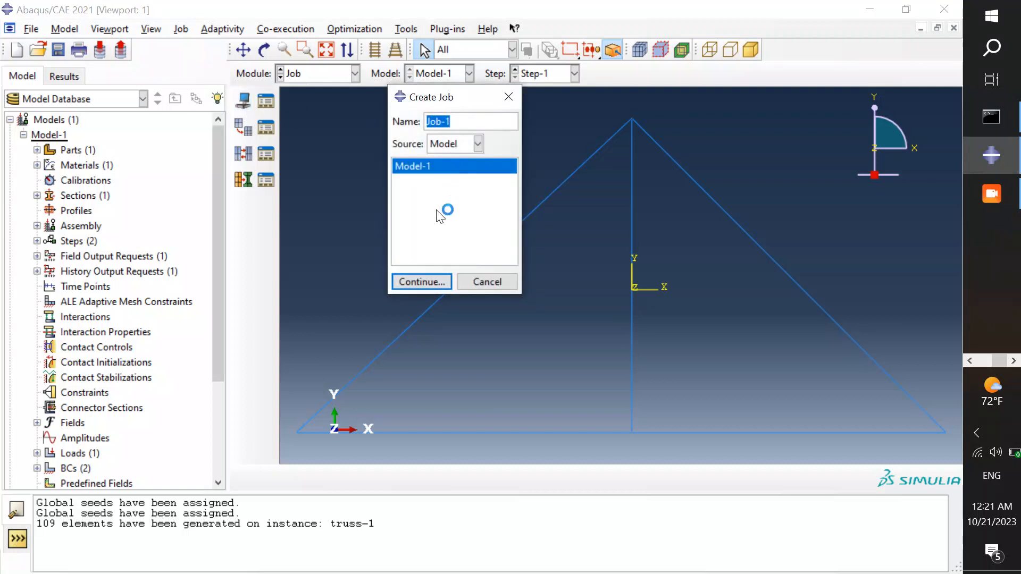
left_click(429, 282)
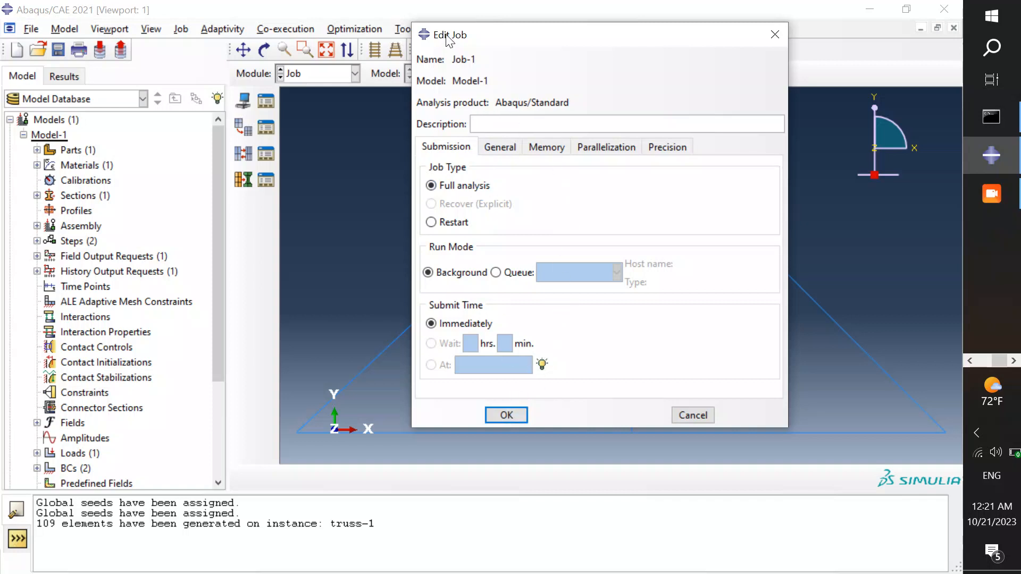
left_click_drag(445, 36, 460, 34)
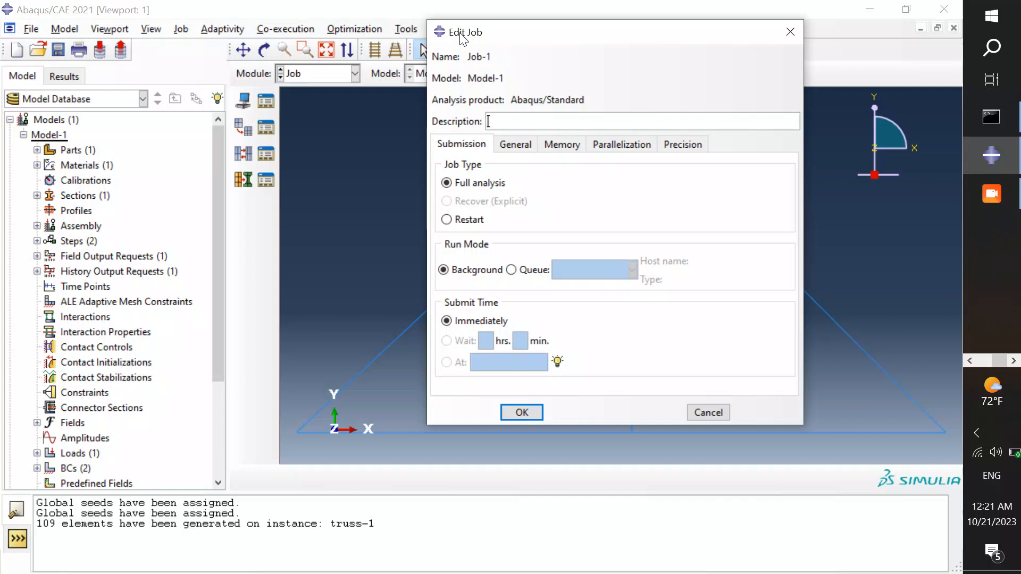
left_click_drag(461, 38, 430, 50)
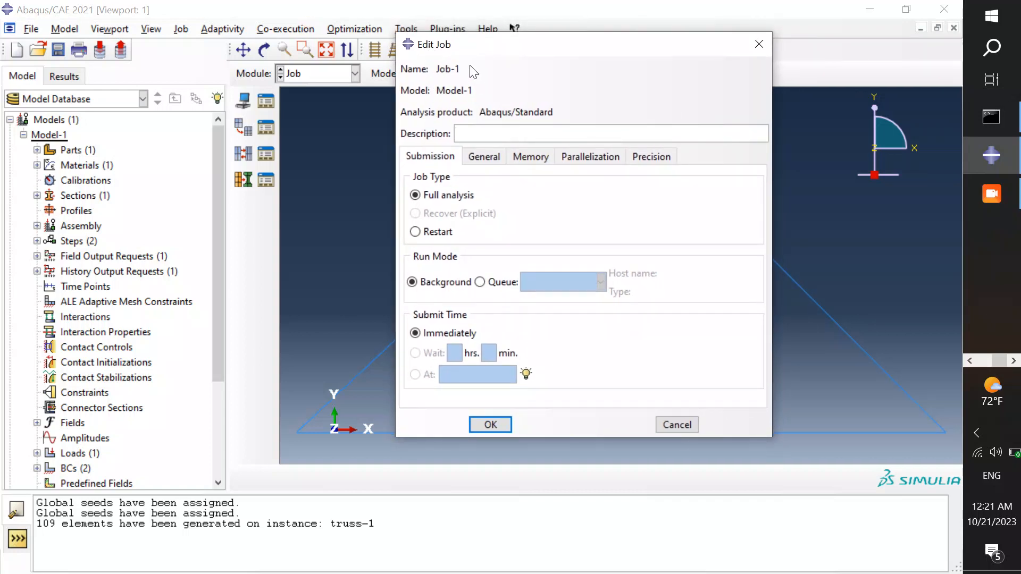
left_click(490, 424)
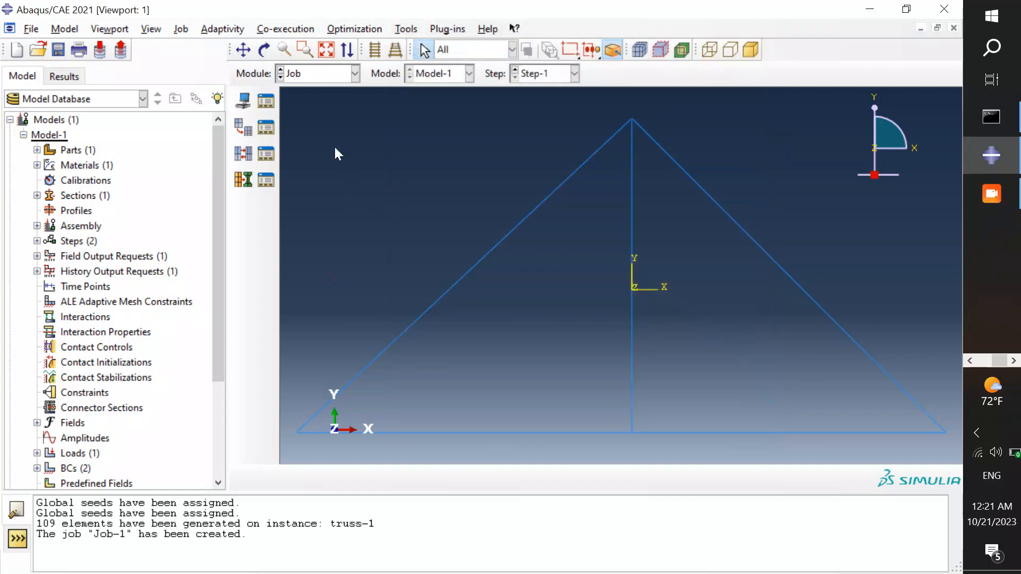
- Submit Job-1 for analysis from the job manager, overwriting the existing job files
left_click(268, 101)
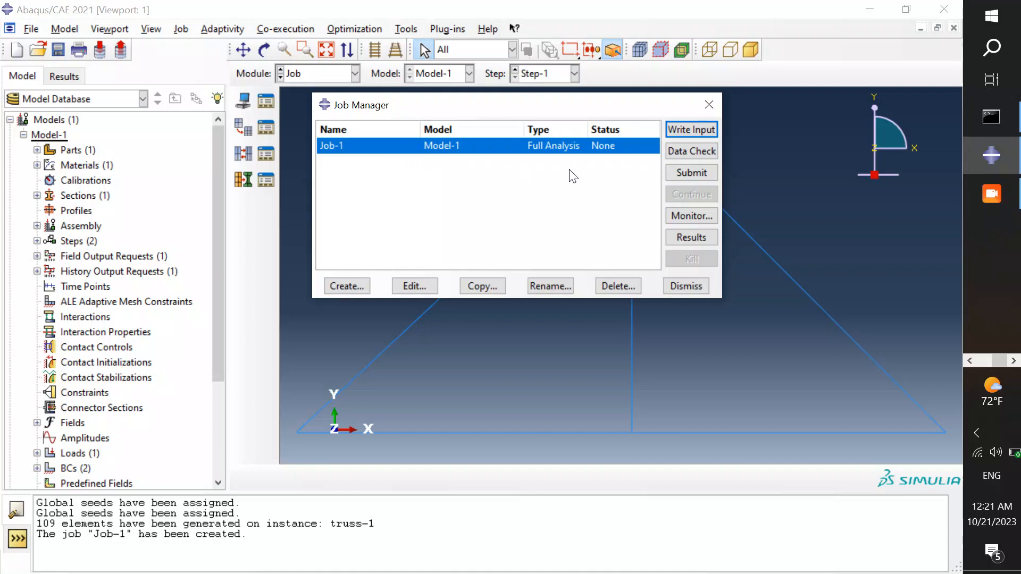
left_click(689, 173)
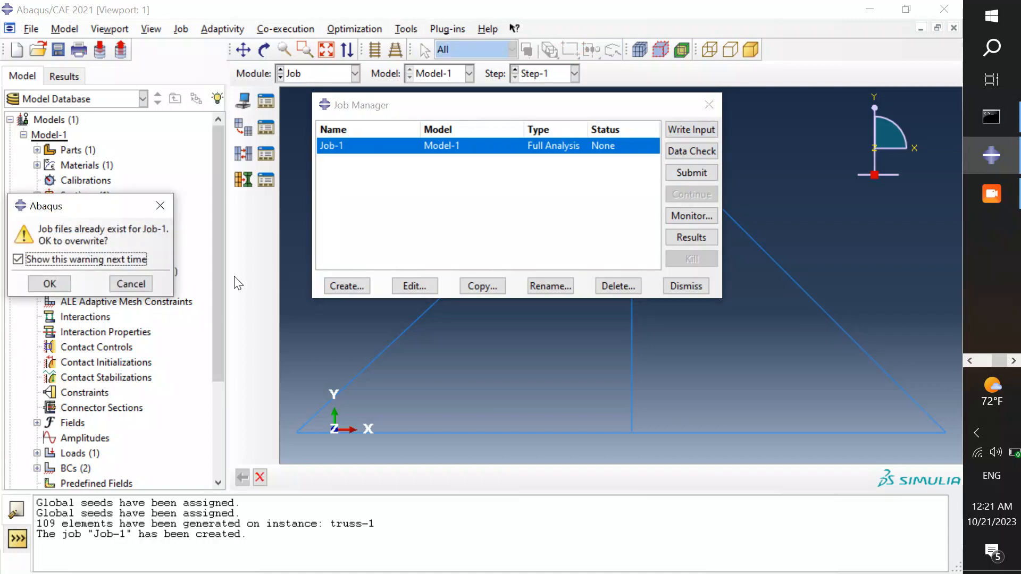
left_click(44, 283)
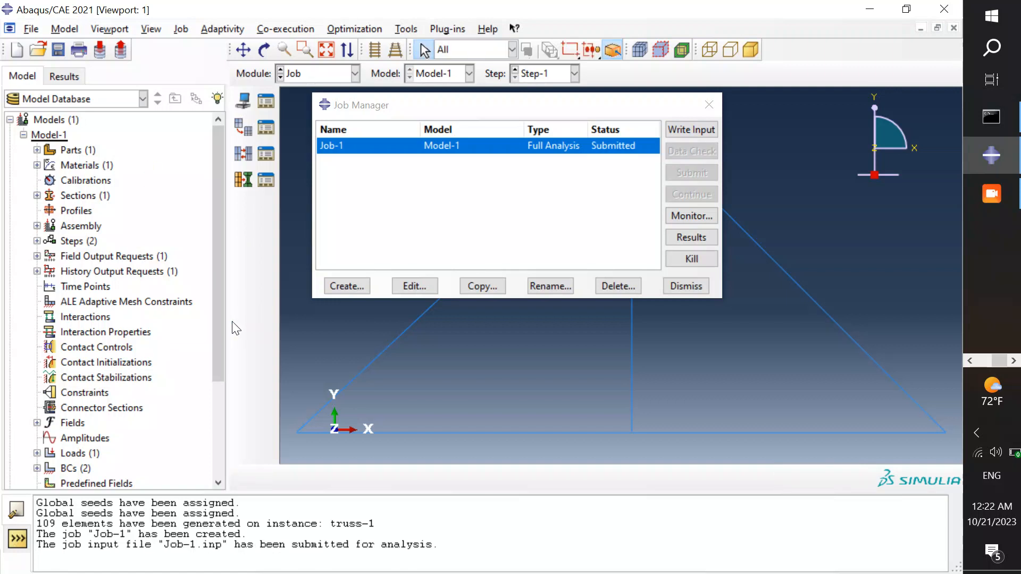
- Look through the model tree's parts, loads and analysis jobs while Job-1 runs
left_click_drag(218, 292, 219, 401)
left_click(24, 436)
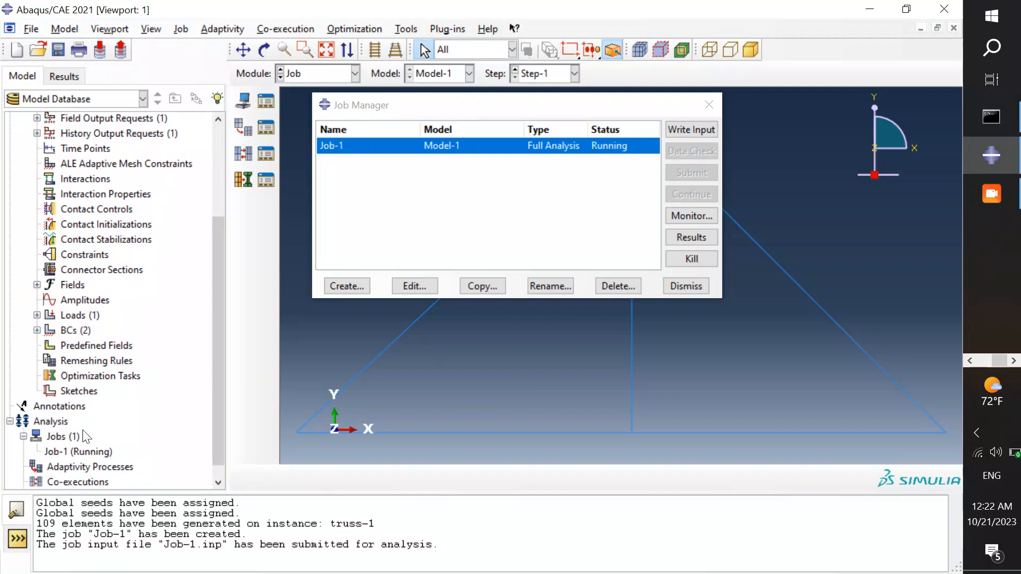
left_click_drag(221, 399, 214, 296)
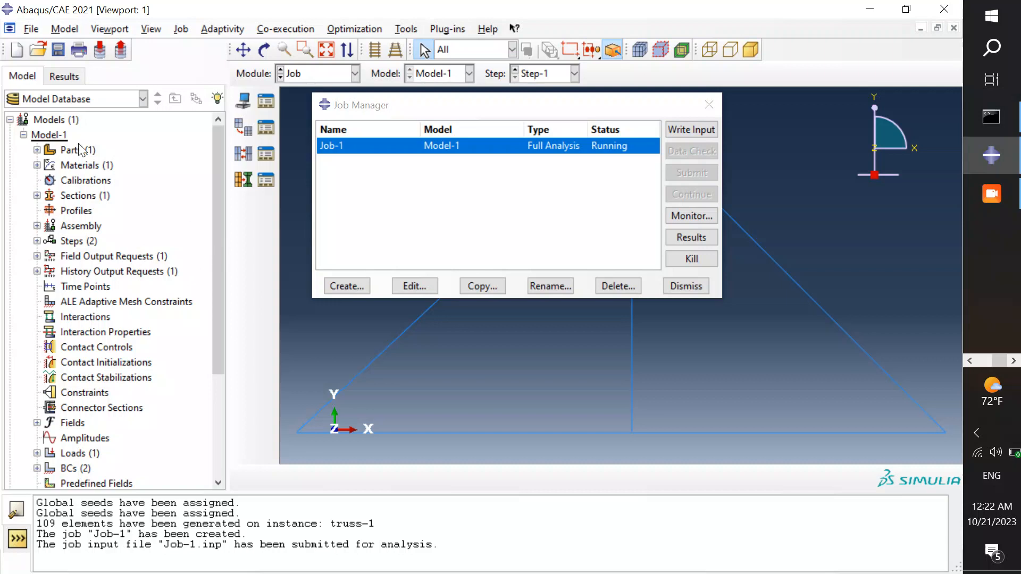
left_click(38, 151)
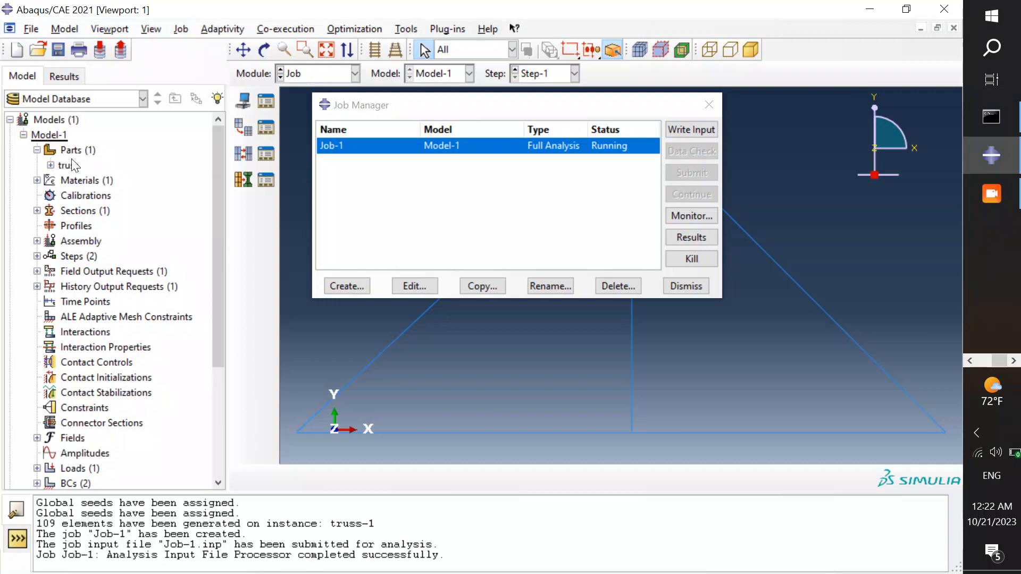
left_click(36, 149)
left_click_drag(213, 181, 219, 269)
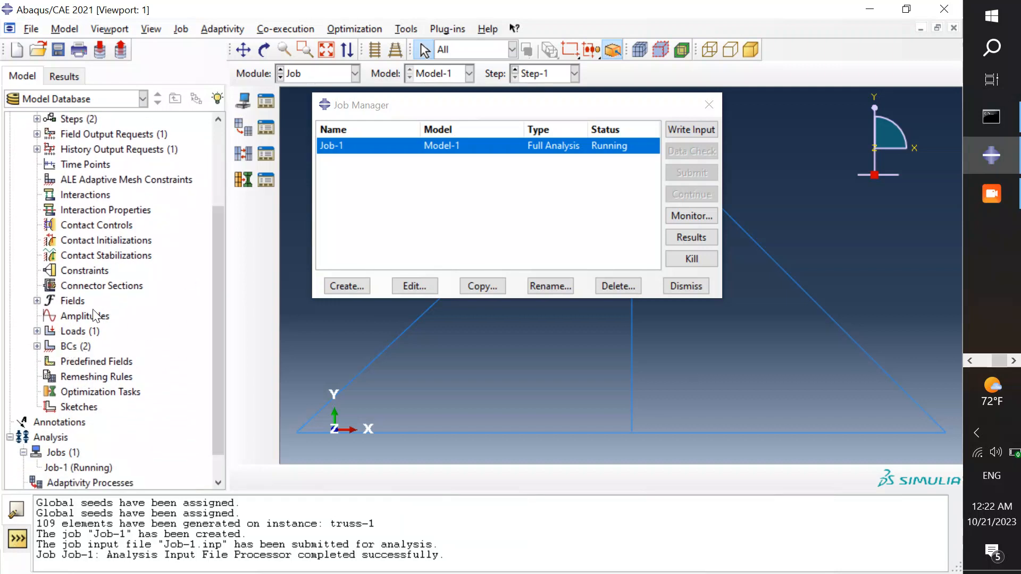
left_click(37, 330)
right_click(63, 346)
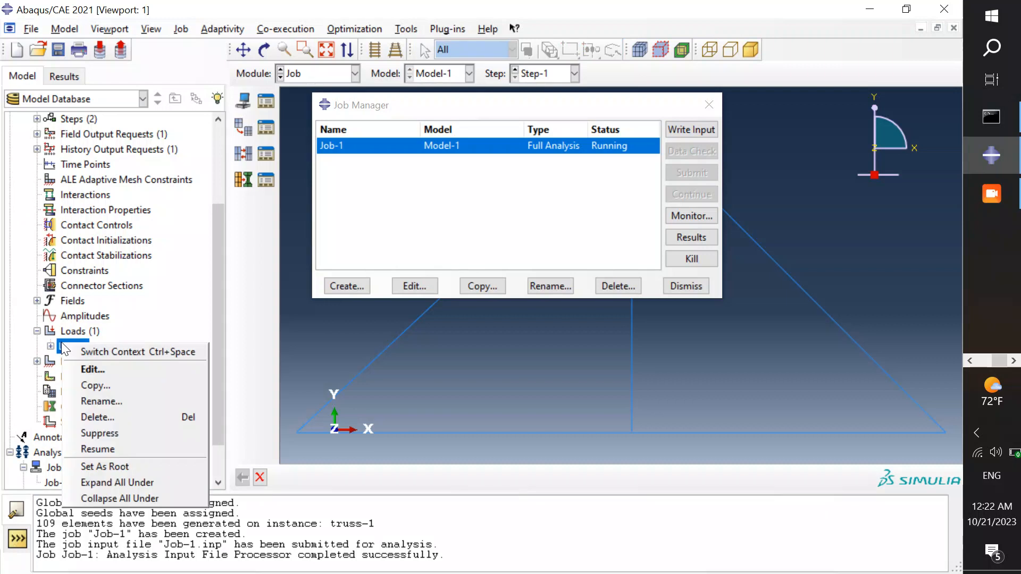
left_click(318, 378)
left_click_drag(220, 333, 220, 212)
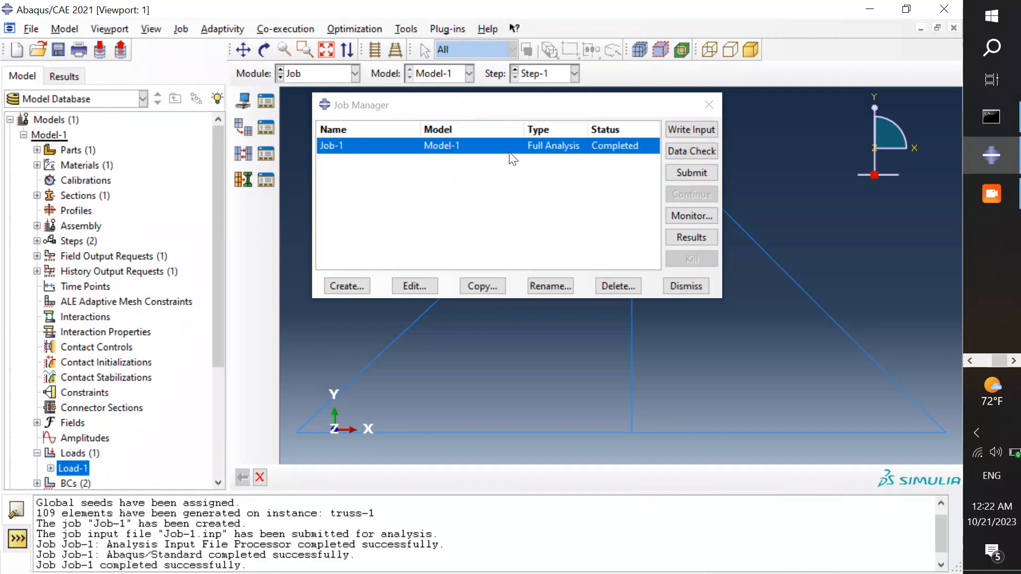
- Open the results of Job-1 and plot the Mises stress contours on the deformed truss
left_click_drag(499, 107, 519, 105)
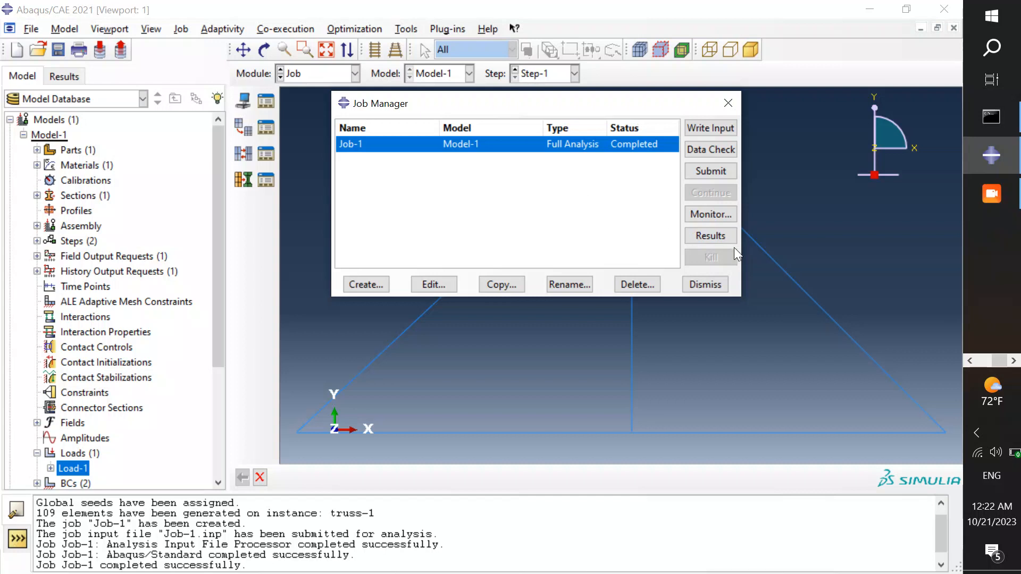
left_click(711, 236)
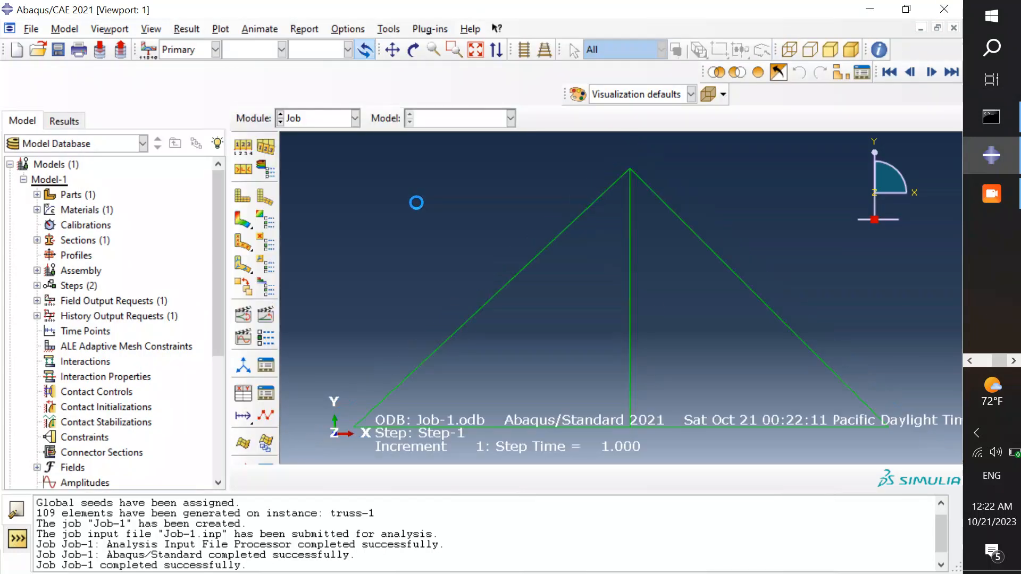
left_click(243, 218)
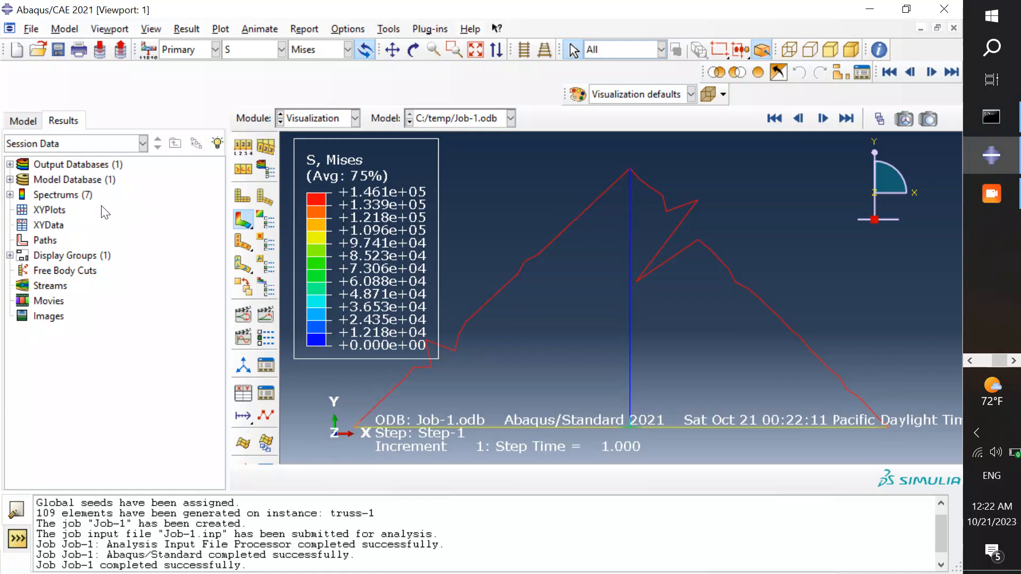
- Set up XY data from ODB field output at the Unique Nodal position with the spatial displacement Magnitude as variable
left_click(38, 223)
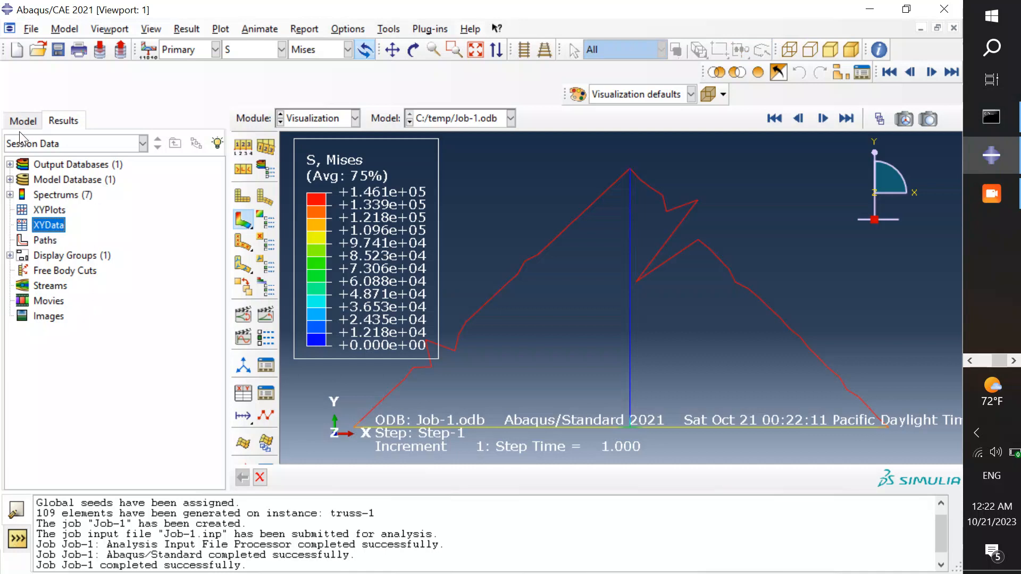
right_click(49, 229)
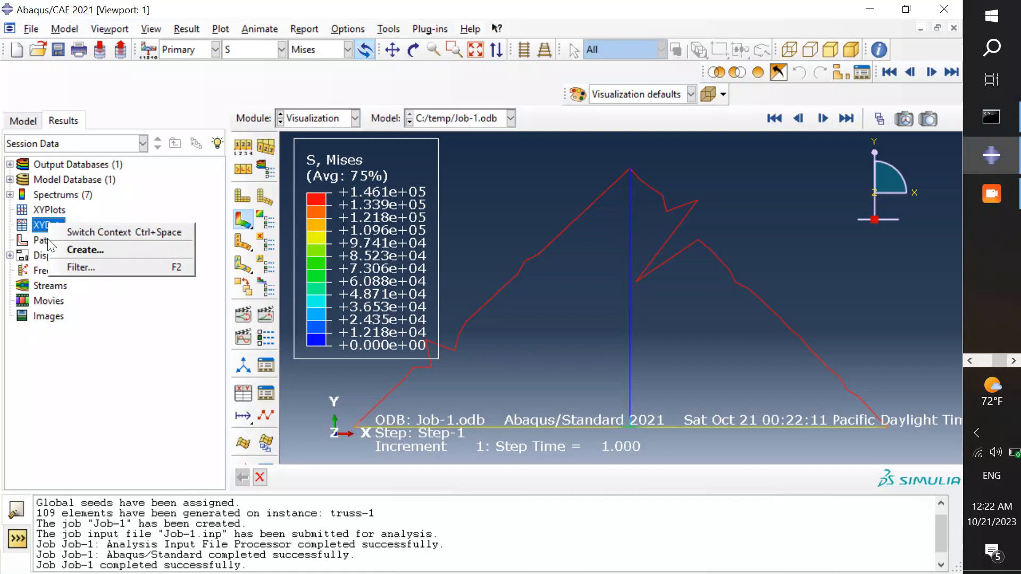
left_click(85, 249)
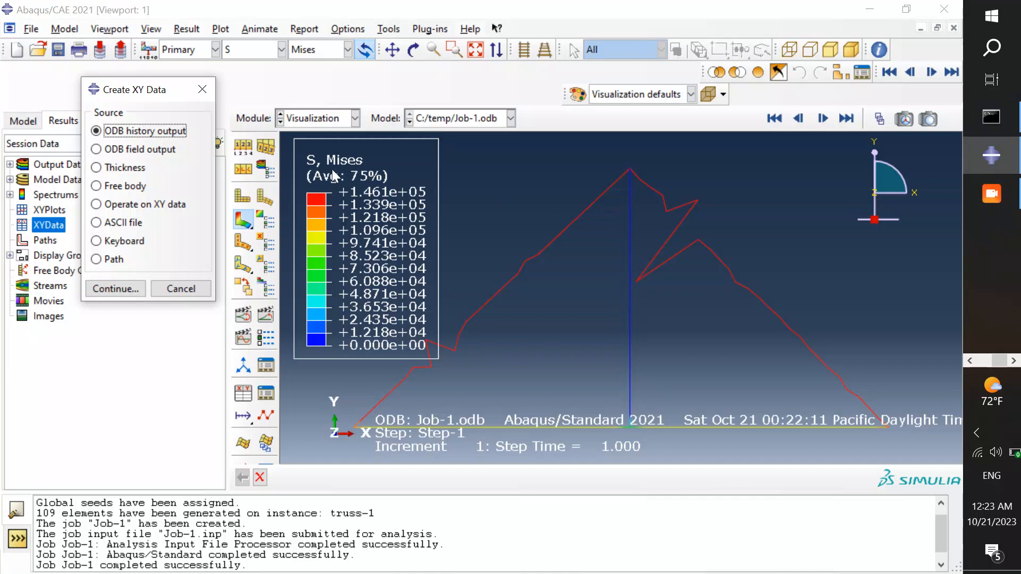
left_click(102, 148)
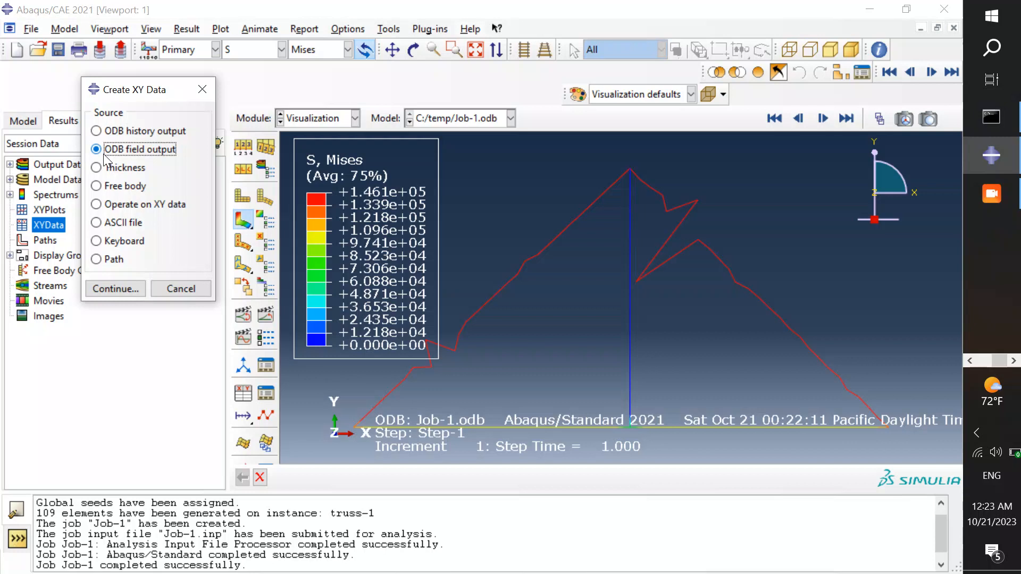
left_click(133, 288)
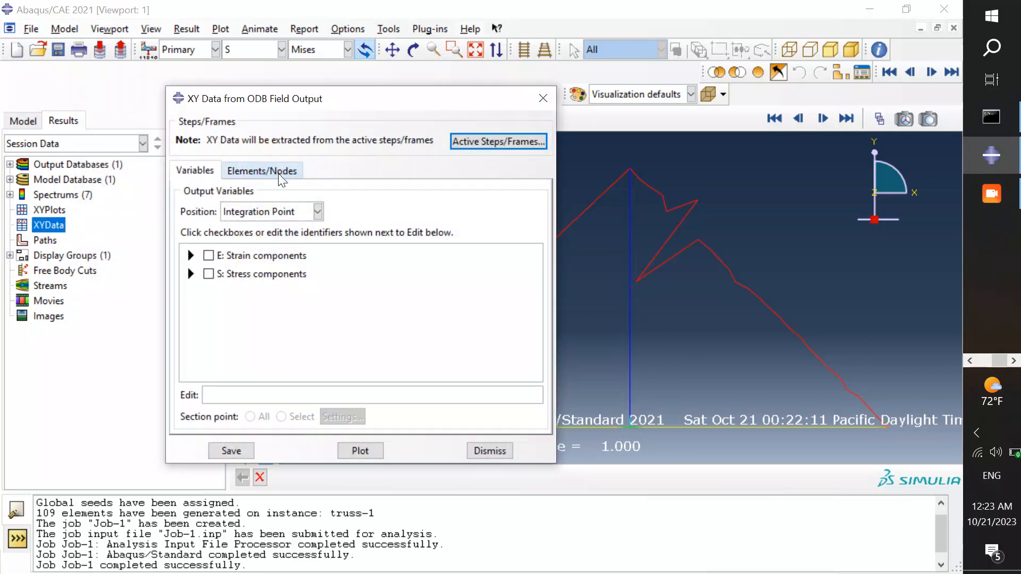
left_click(282, 212)
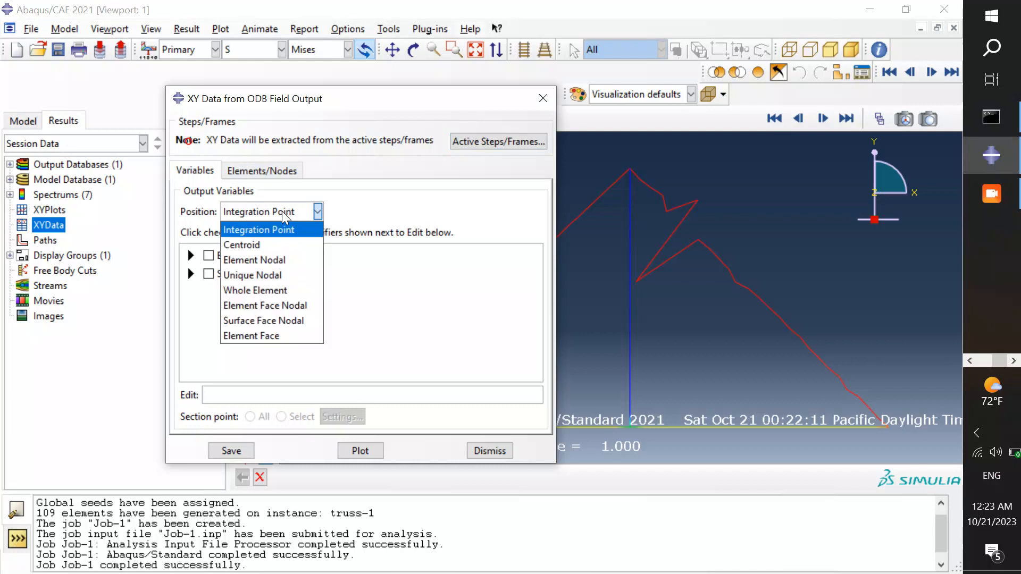
left_click(269, 274)
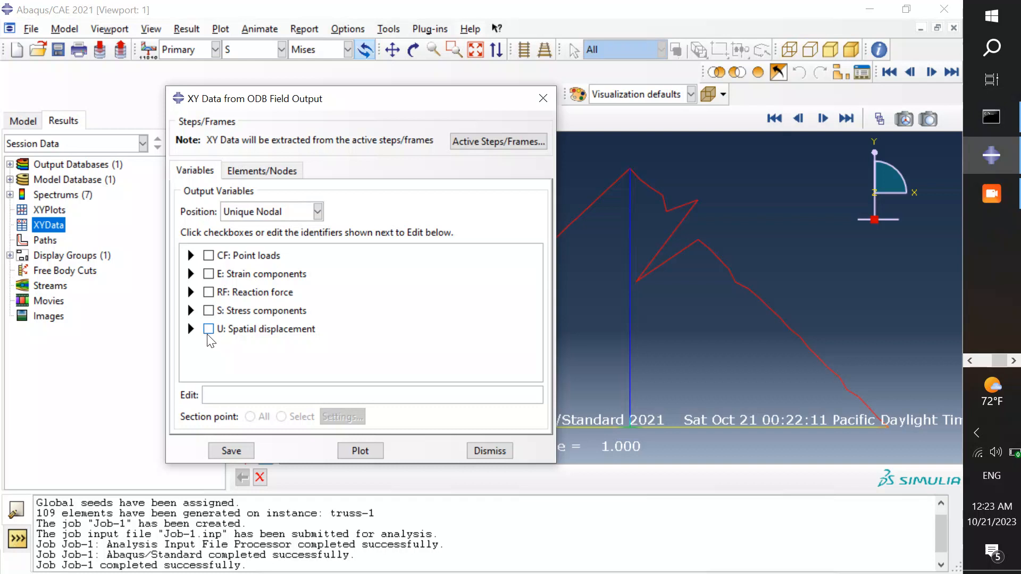
left_click(190, 328)
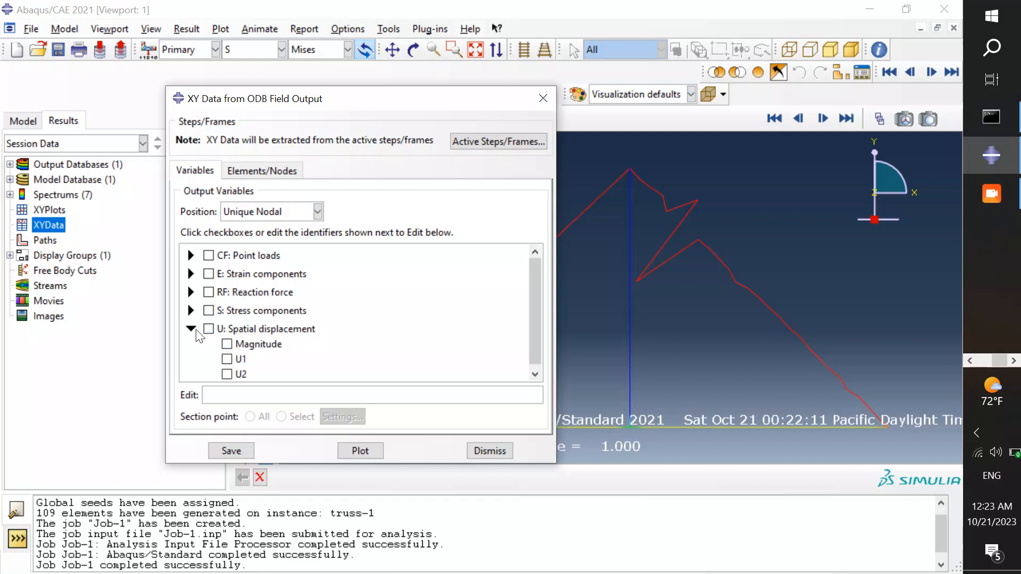
left_click(227, 344)
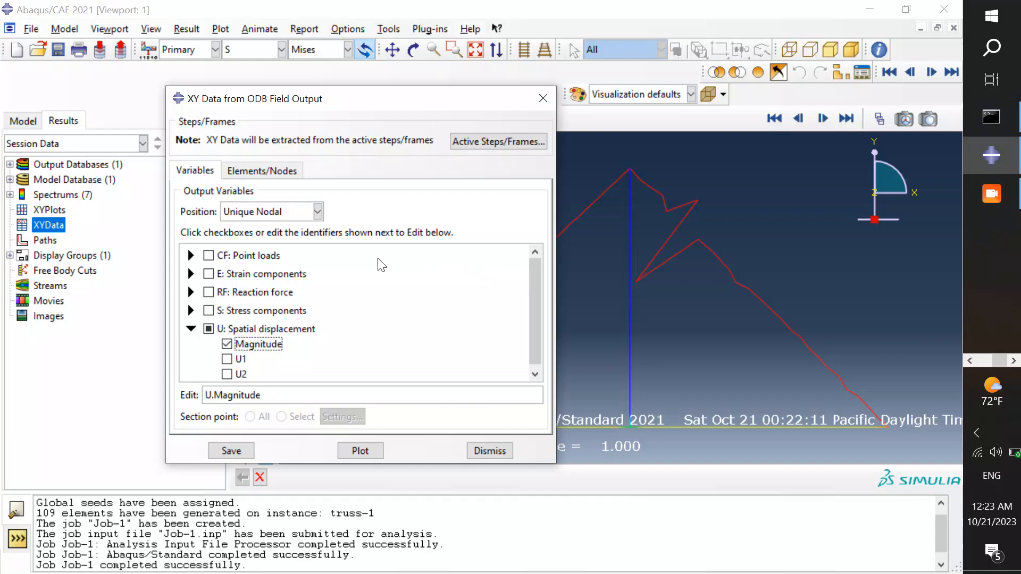
left_click_drag(268, 102, 271, 64)
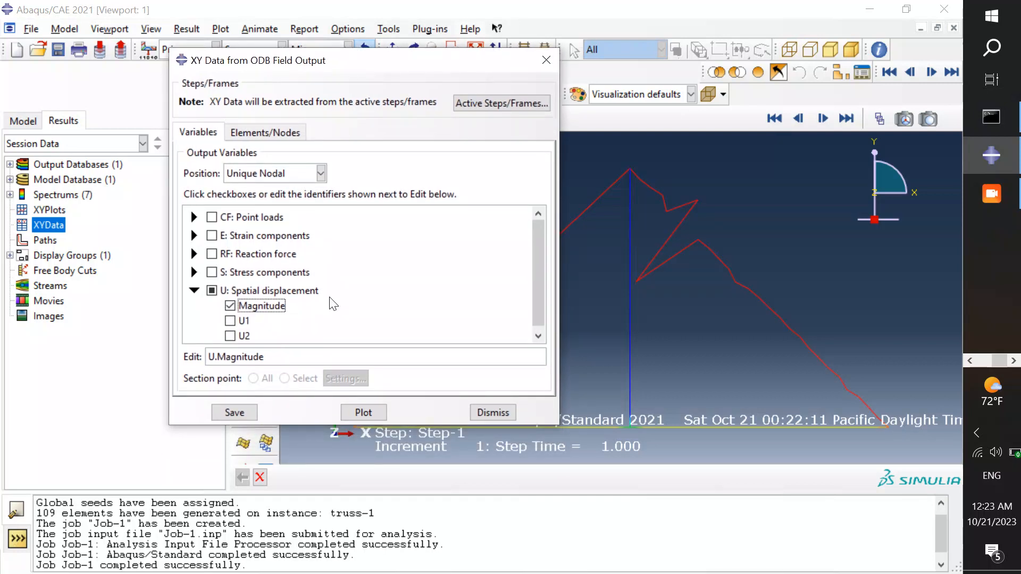
- Pick the node at the innermost kink of the deformed right-hand sloping member and plot its displacement magnitude over time
left_click(261, 132)
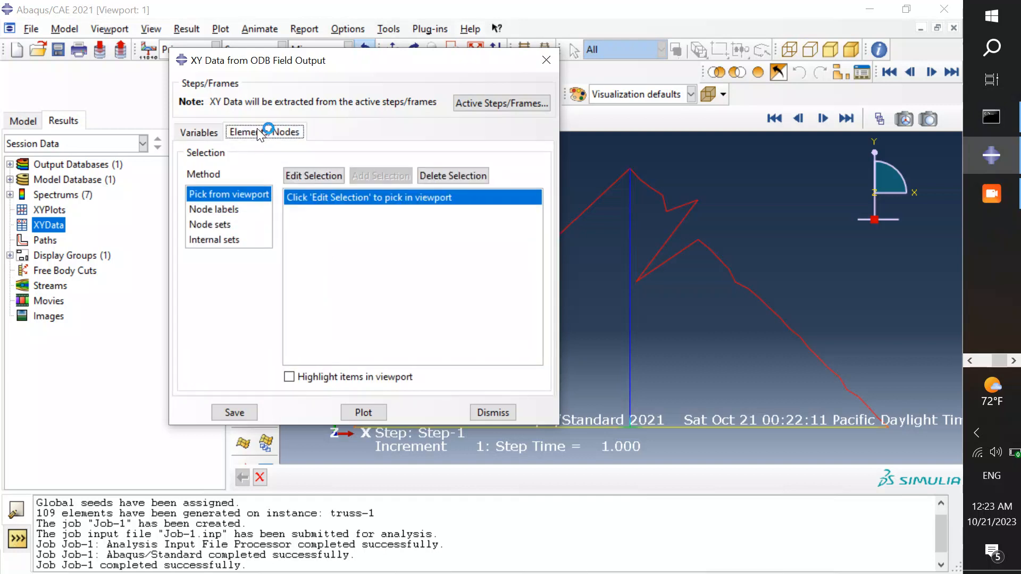
left_click(314, 176)
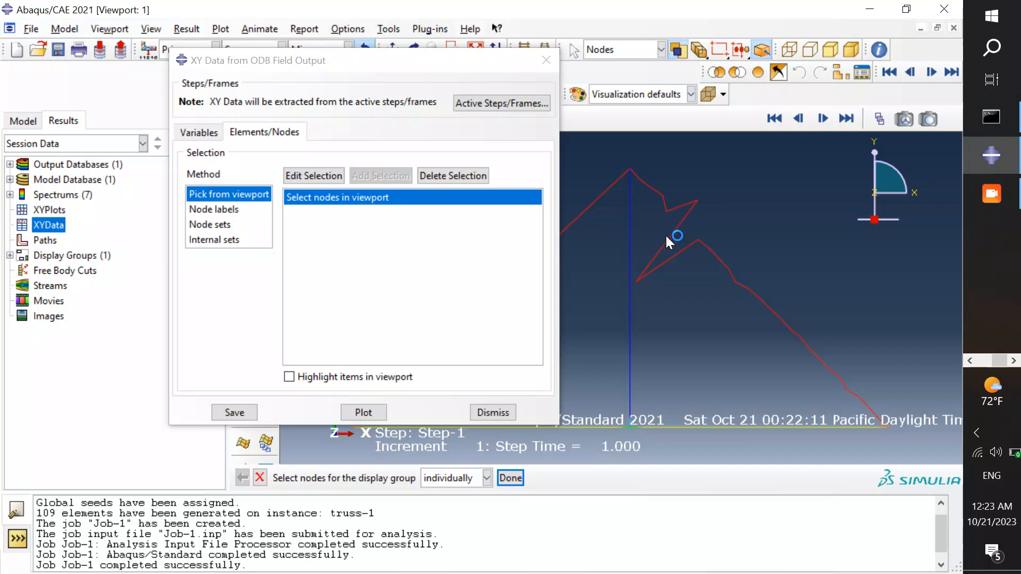
left_click(637, 282)
left_click(349, 411)
left_click_drag(410, 62, 307, 515)
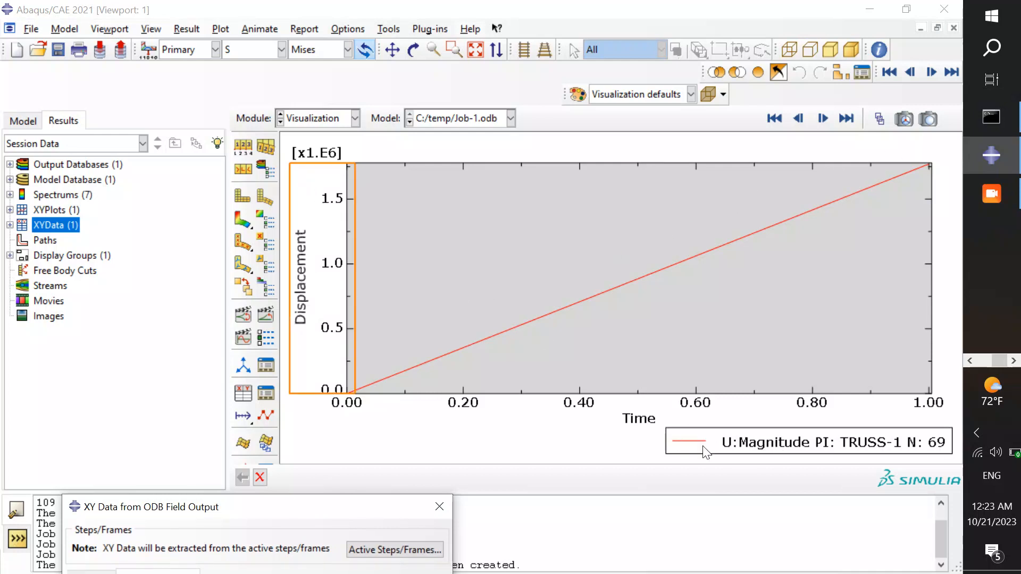
- Add the U1 and U2 displacement components to the output variables and plot them together with Magnitude for the picked node
left_click_drag(304, 516, 418, 123)
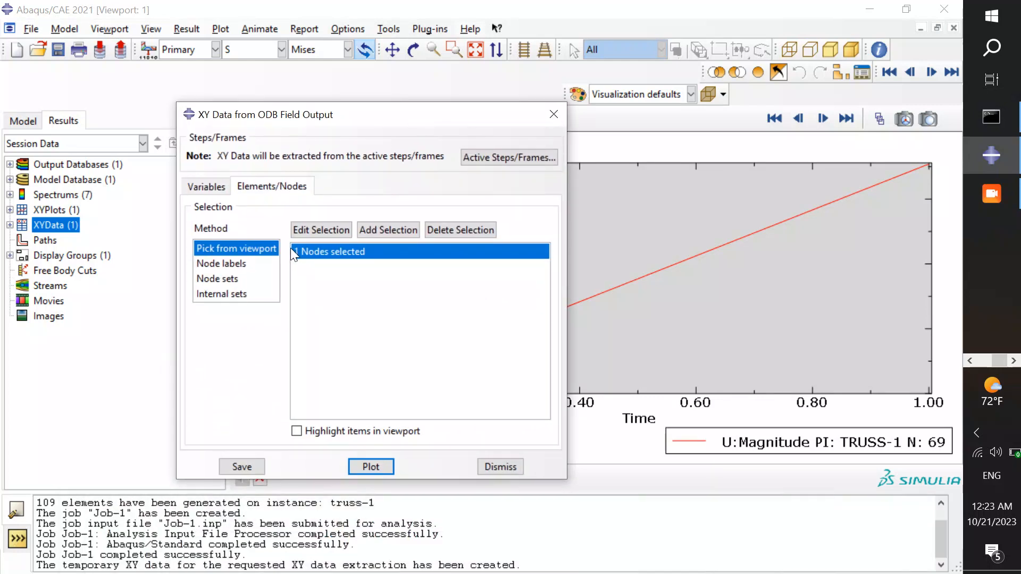
left_click(197, 189)
left_click(246, 373)
left_click(237, 391)
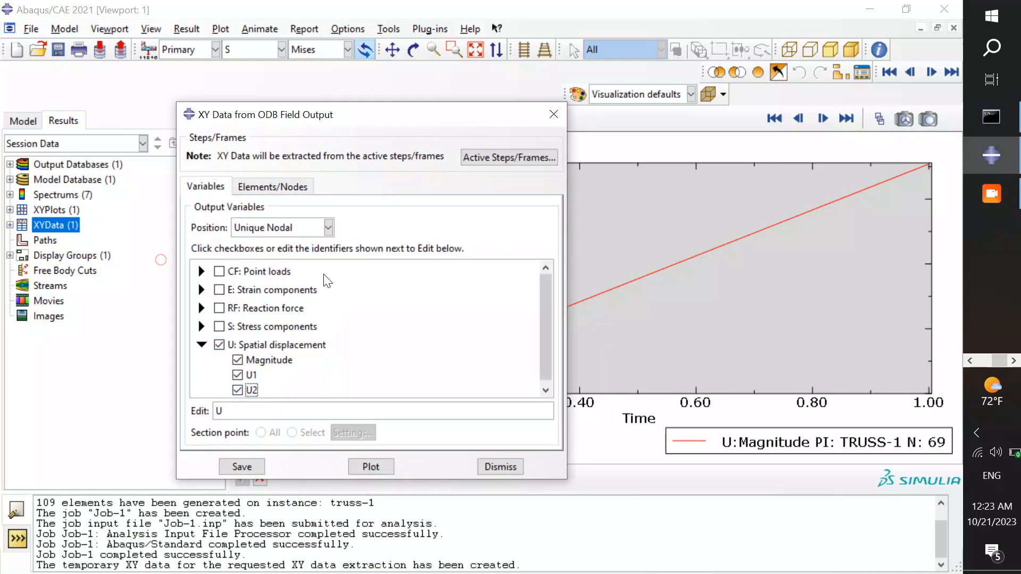
left_click(372, 467)
left_click_drag(416, 116, 472, 96)
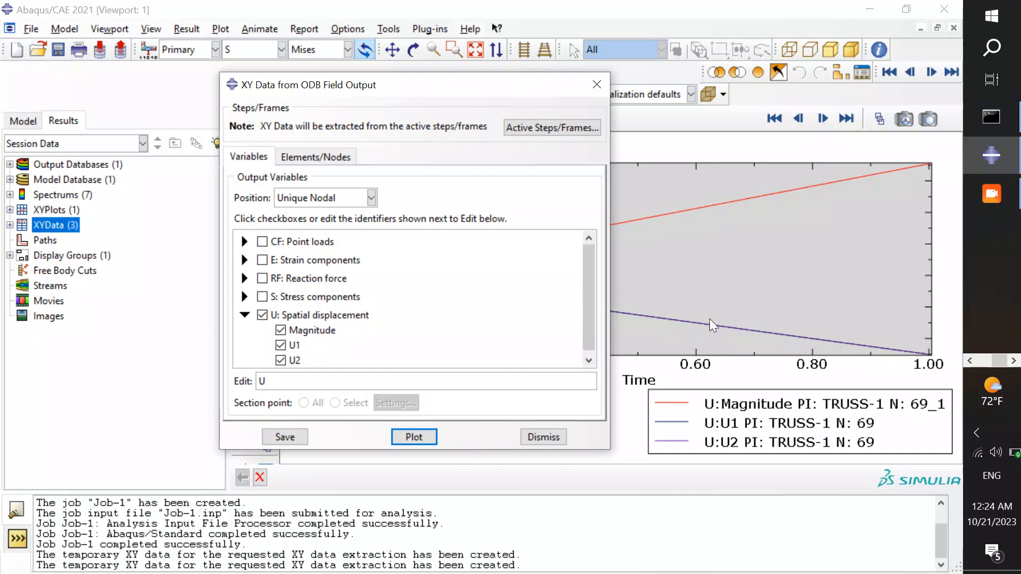
left_click(995, 263)
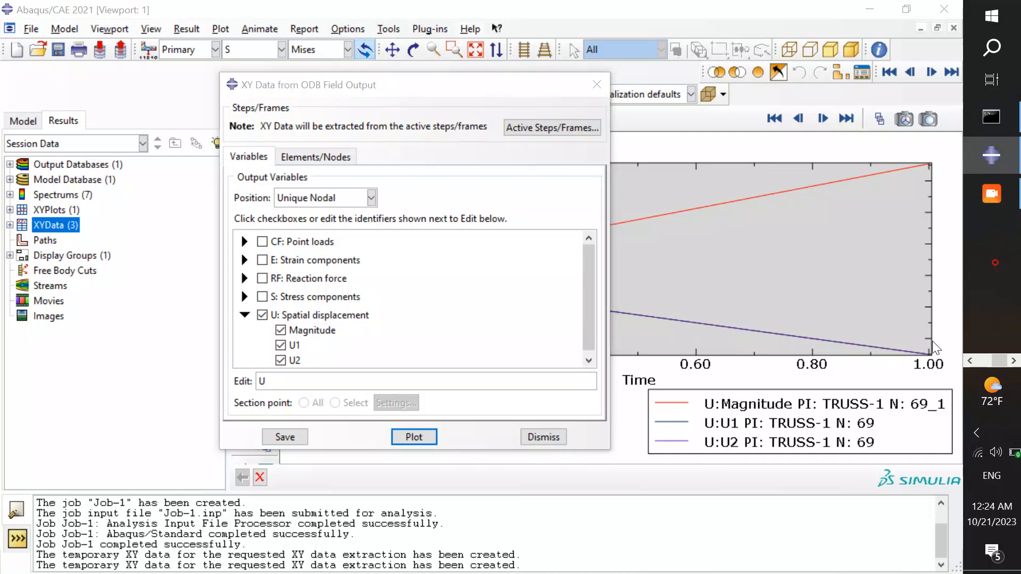
left_click_drag(933, 340, 604, 538)
left_click(647, 558)
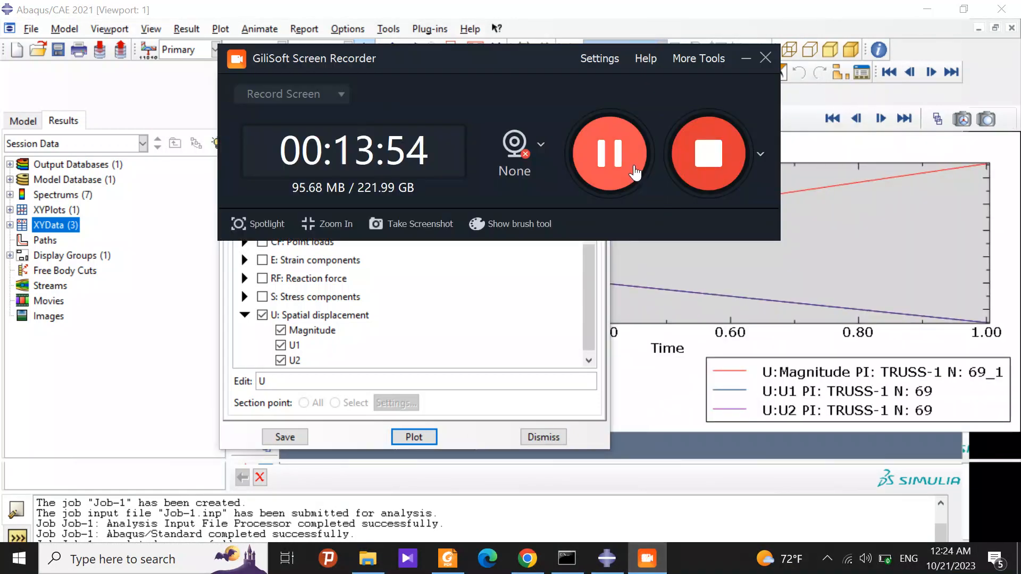